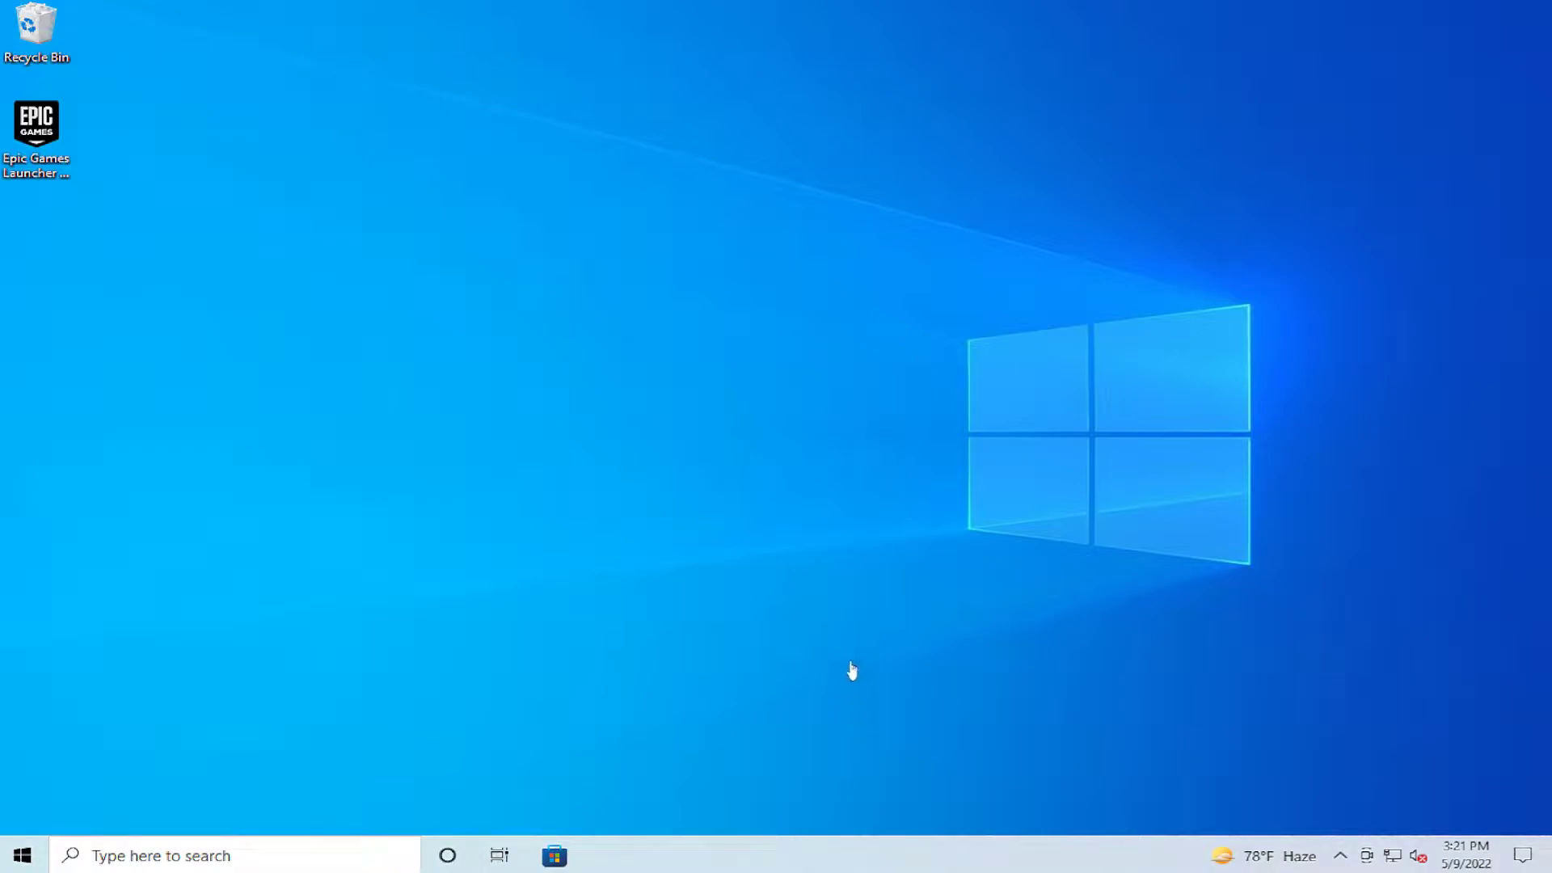
Search the Start menu for 'services' and launch the Services app.
{"action": "left_click", "coordinate": [23, 855]}
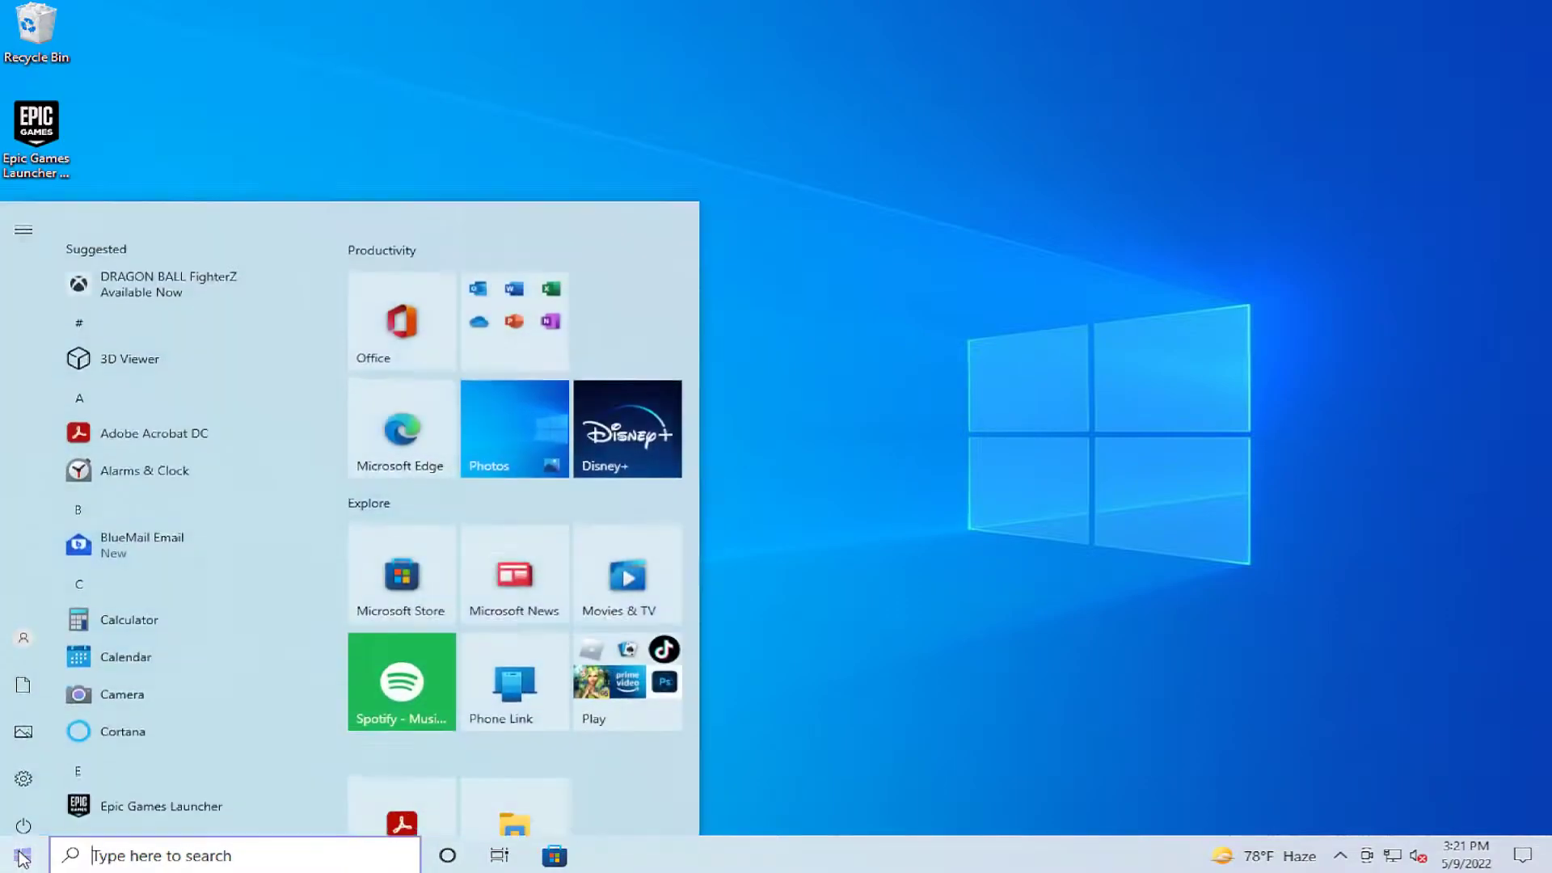
{"action": "type", "text": "servi"}
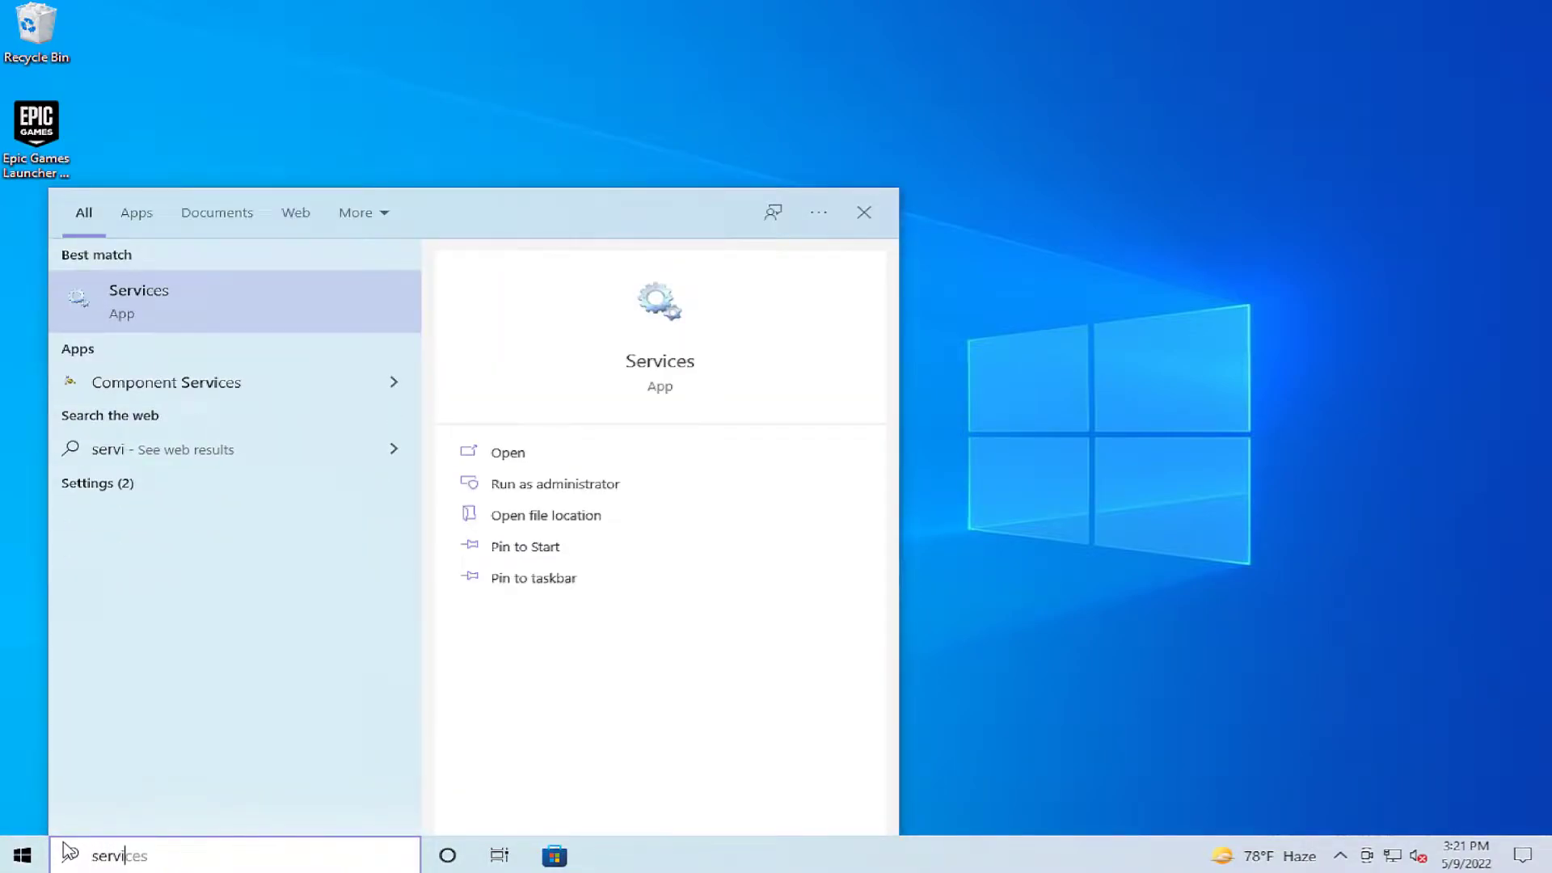
{"action": "key", "text": "Return"}
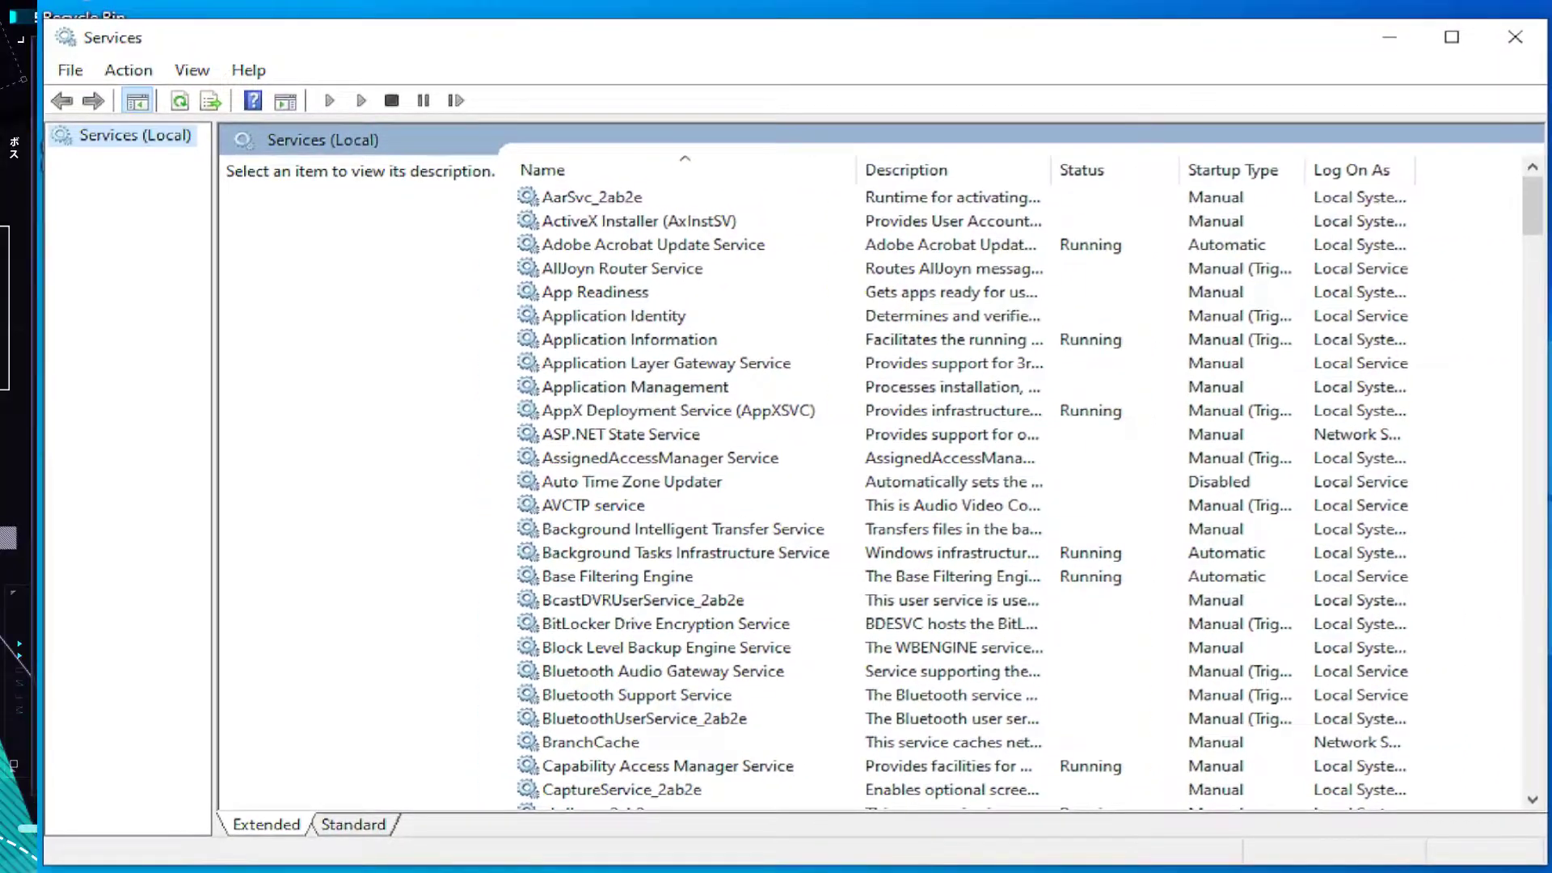
Change the Windows Audio service's startup type from Disabled to Automatic and apply it.
{"action": "scroll", "coordinate": [811, 501], "scroll_direction": "down", "scroll_amount": 20}
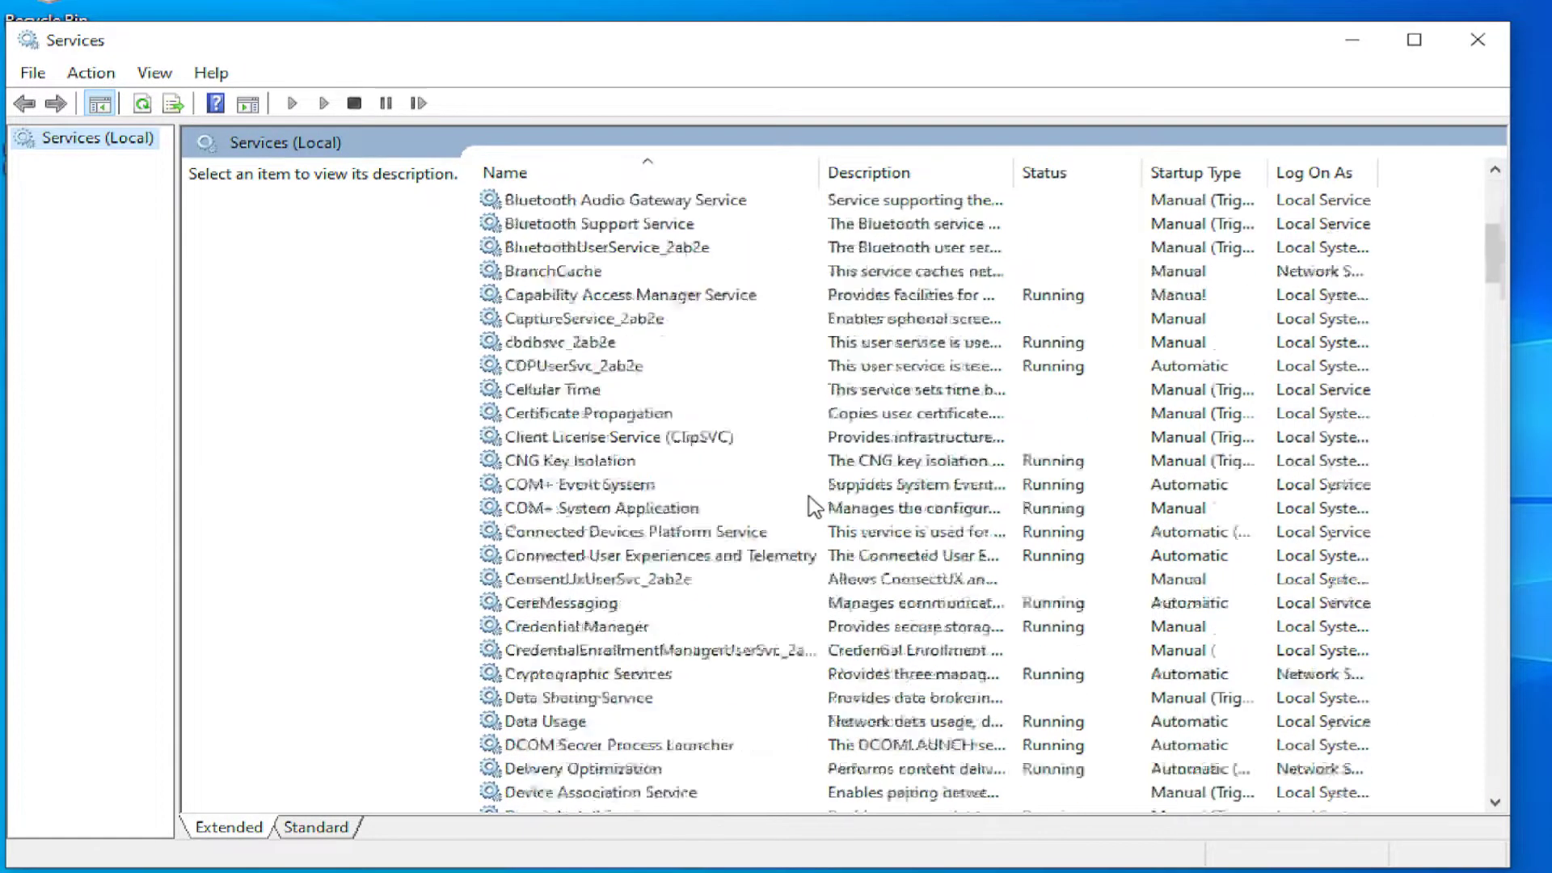
{"action": "left_click_drag", "start_coordinate": [1483, 477], "coordinate": [1518, 781]}
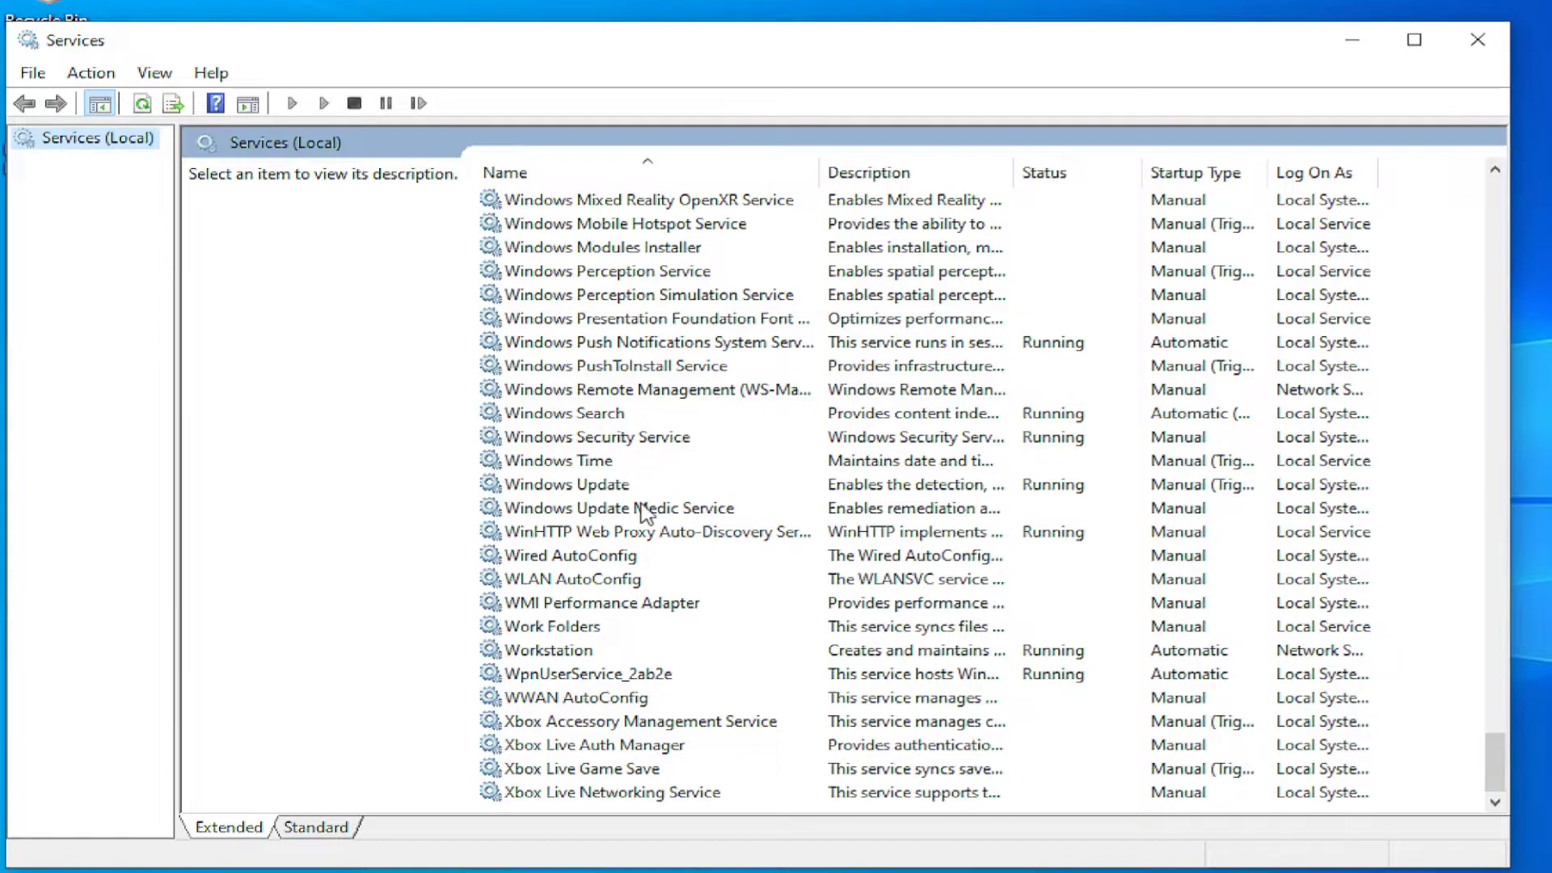
{"action": "scroll", "coordinate": [642, 556], "scroll_direction": "up", "scroll_amount": 5}
{"action": "scroll", "coordinate": [644, 556], "scroll_direction": "up", "scroll_amount": 5}
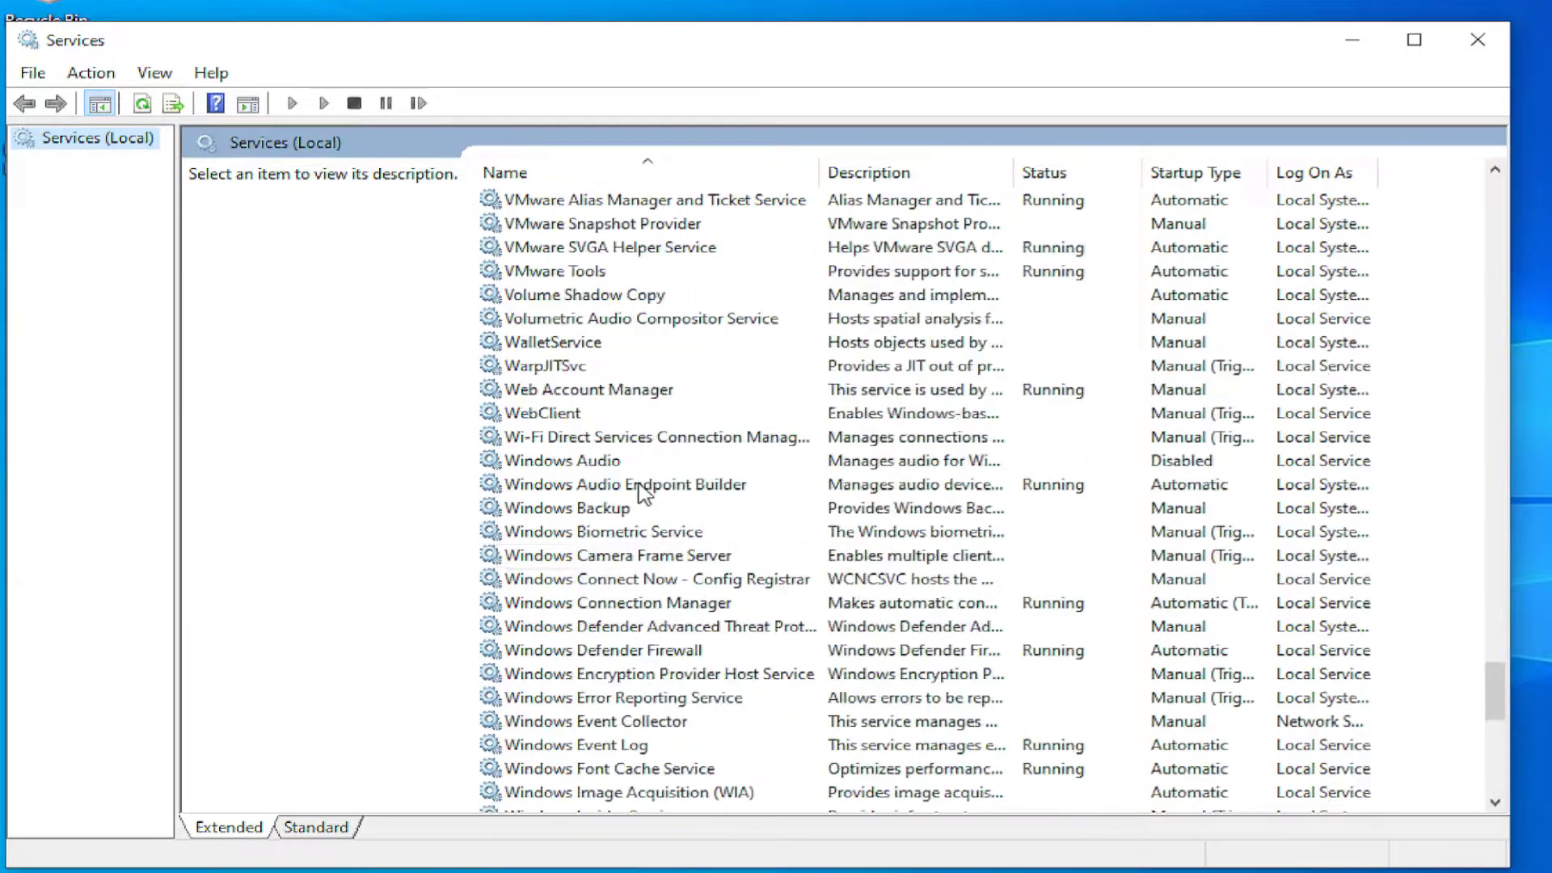
{"action": "left_click", "coordinate": [620, 464]}
{"action": "double_click", "coordinate": [621, 463]}
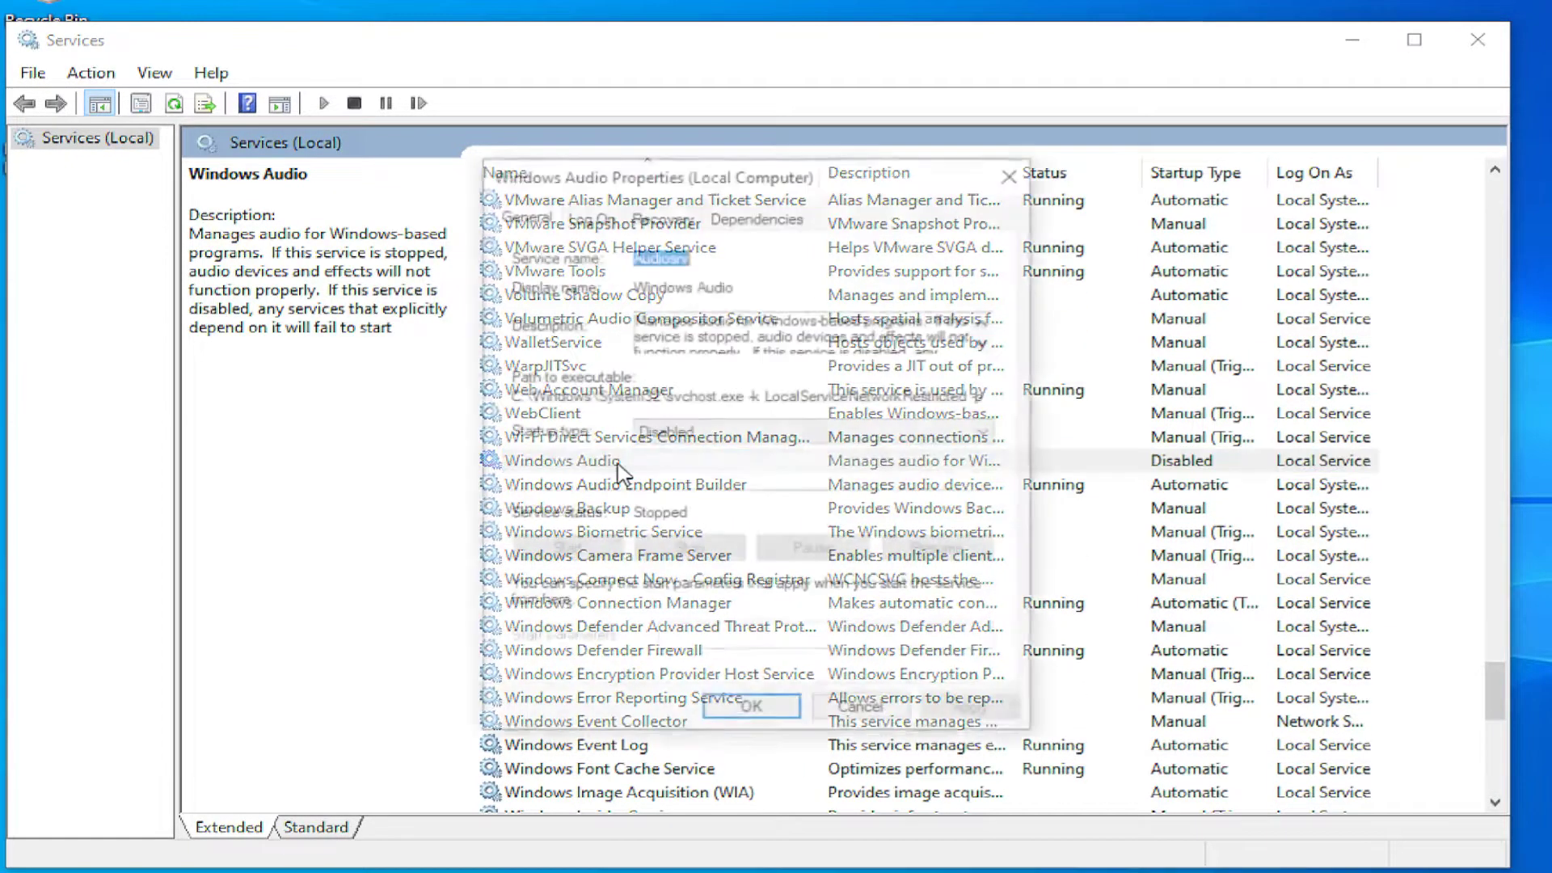
{"action": "left_click", "coordinate": [722, 432]}
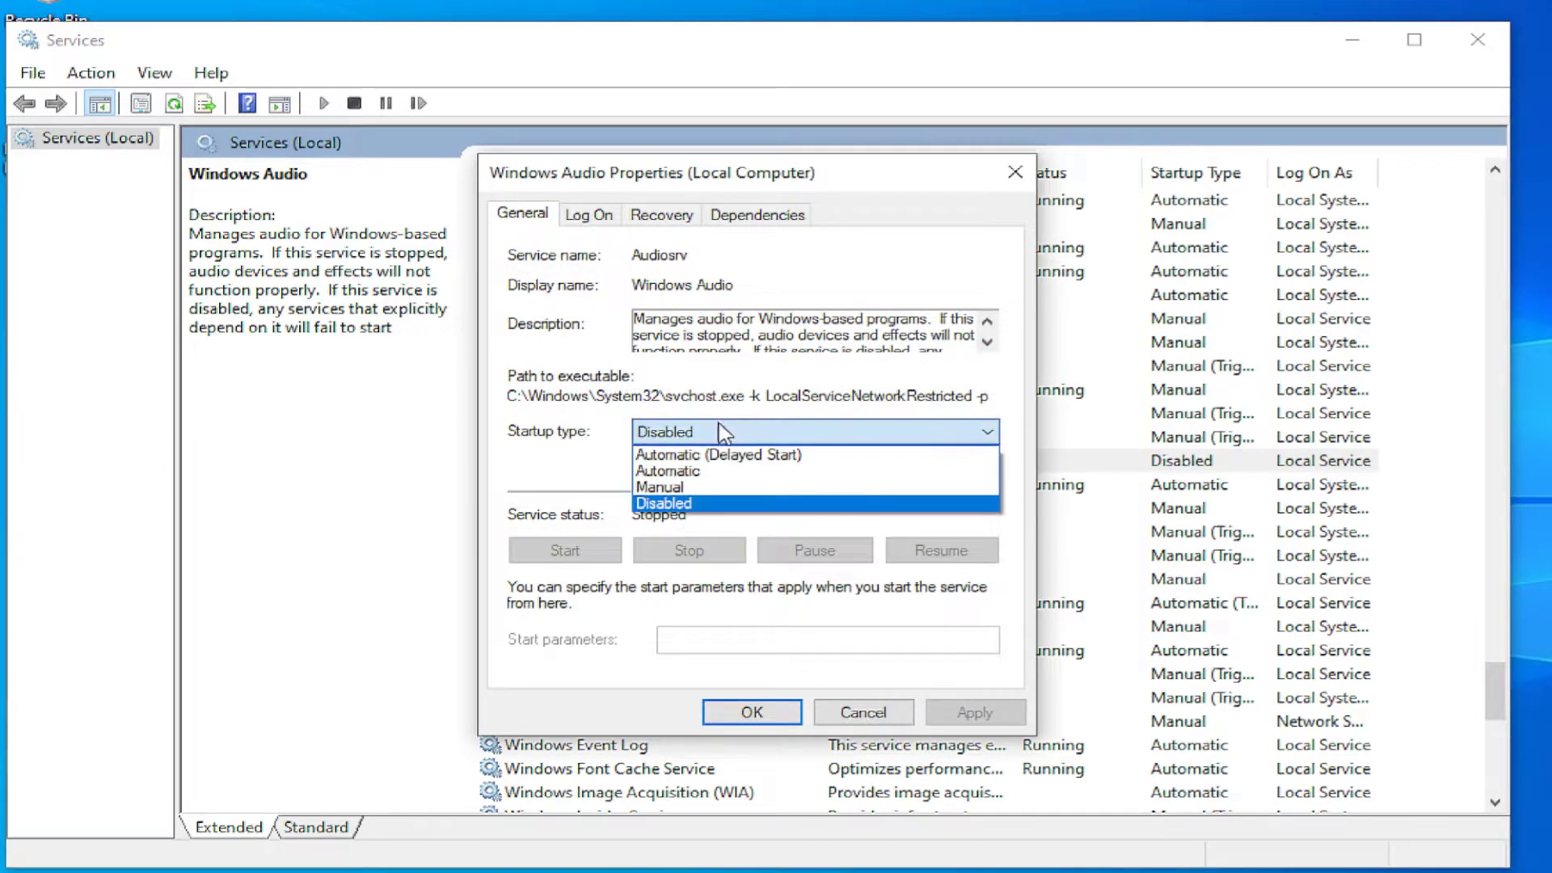
{"action": "left_click", "coordinate": [711, 477]}
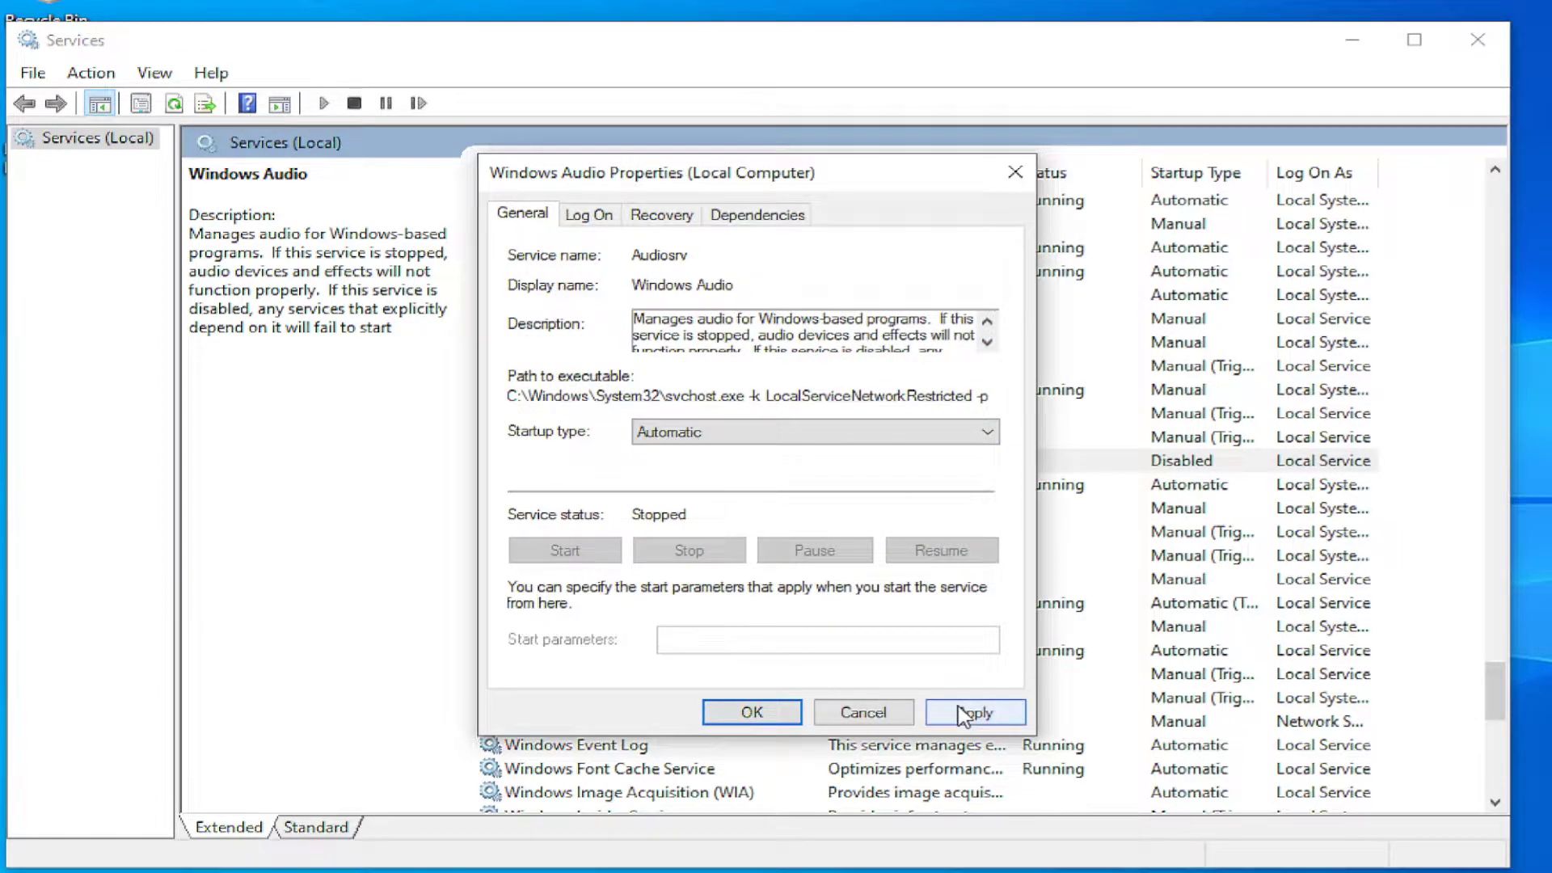
{"action": "left_click", "coordinate": [957, 704]}
{"action": "left_click", "coordinate": [752, 711]}
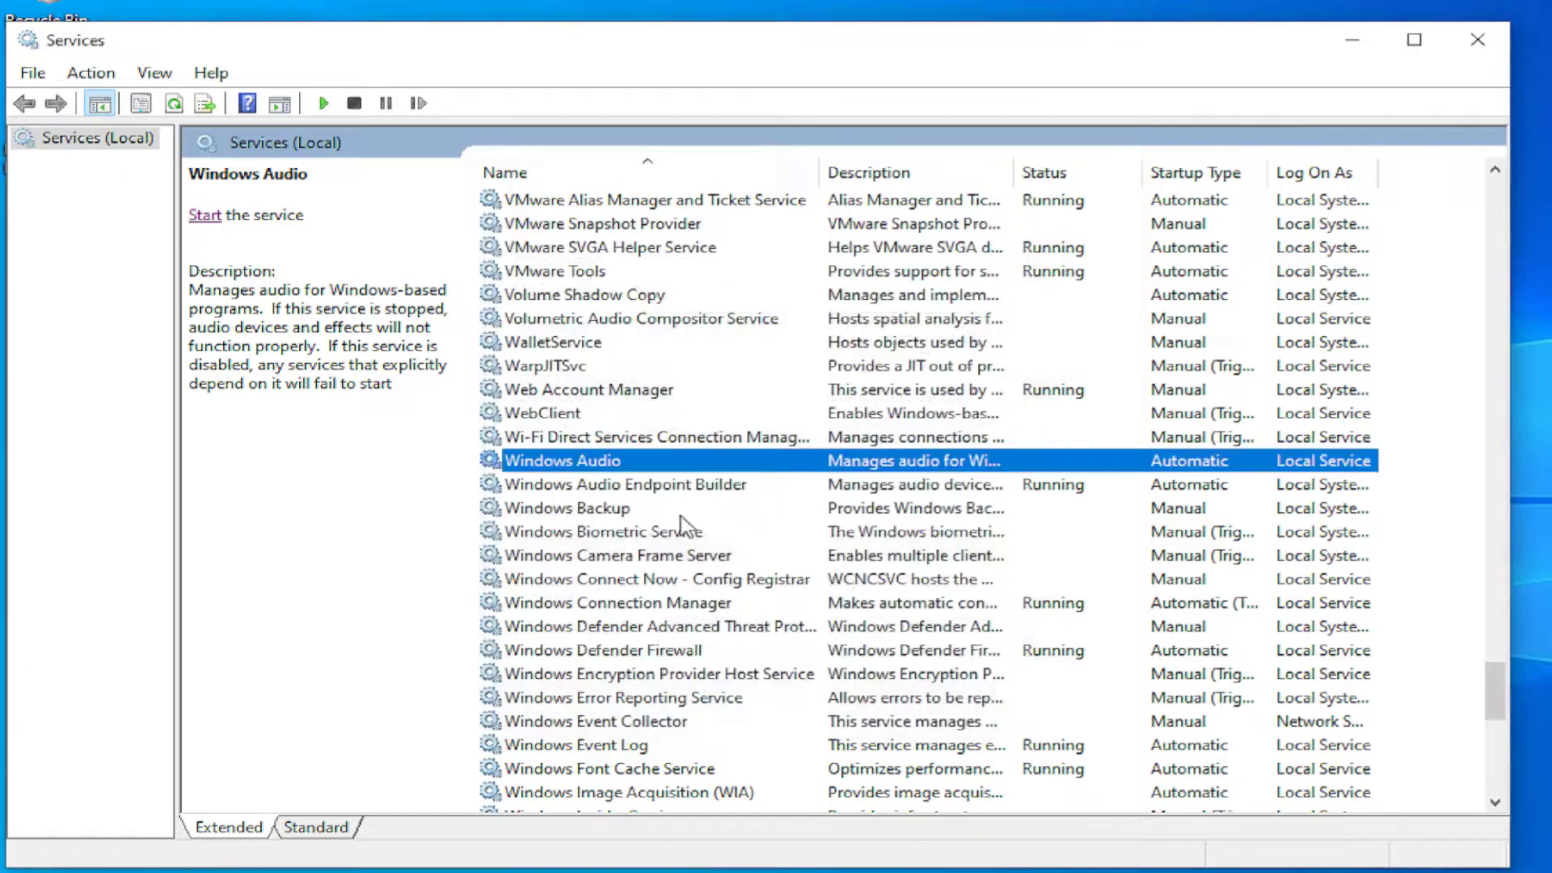
Start the Windows Audio service and verify it is running.
{"action": "double_click", "coordinate": [619, 464]}
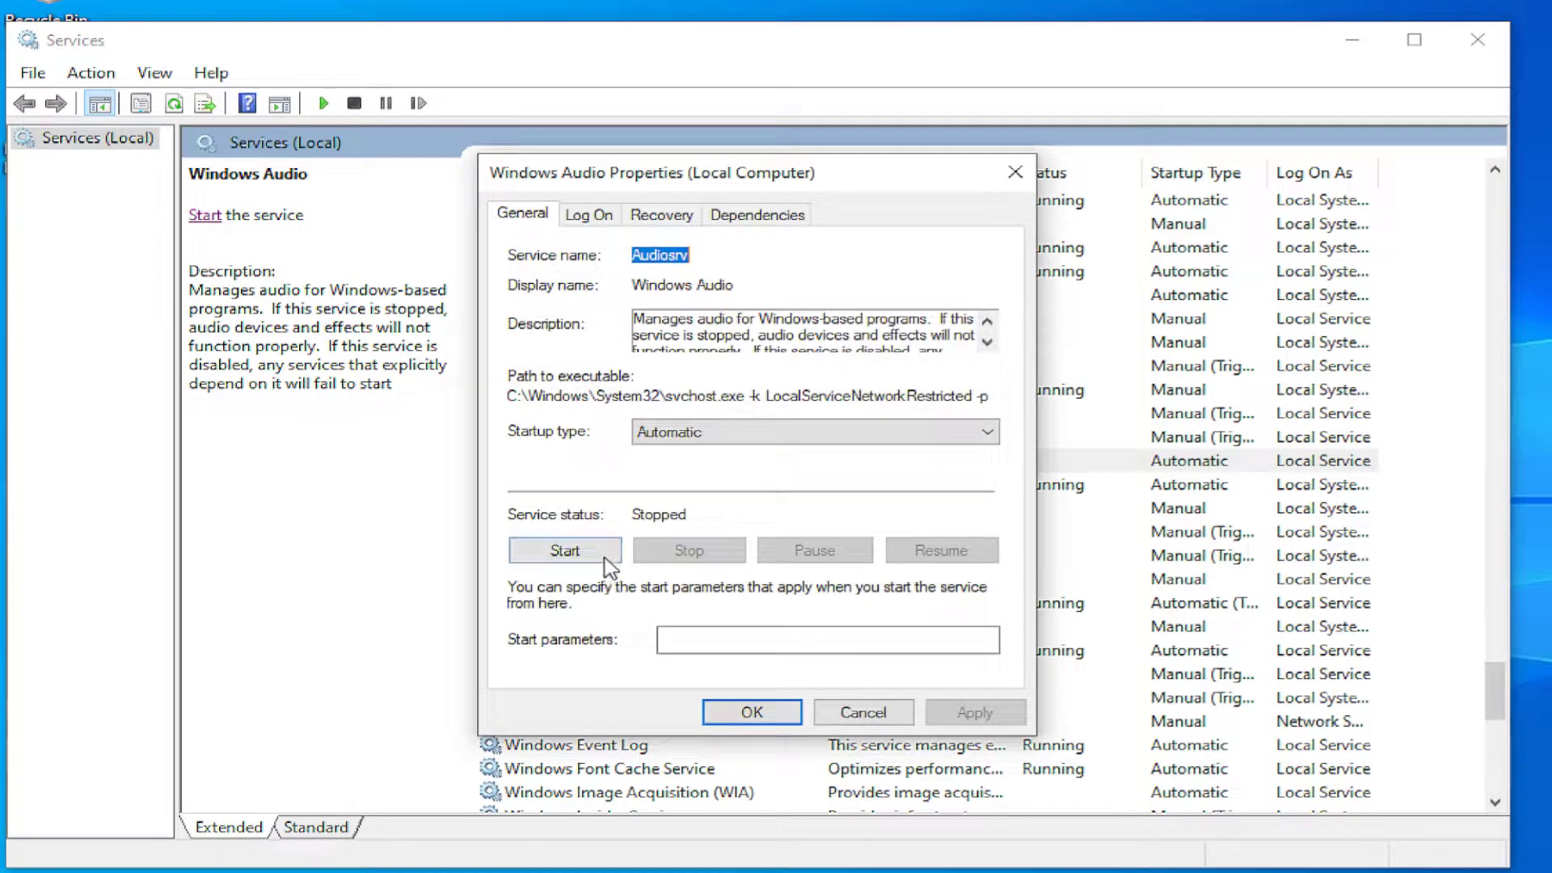
{"action": "left_click", "coordinate": [608, 564]}
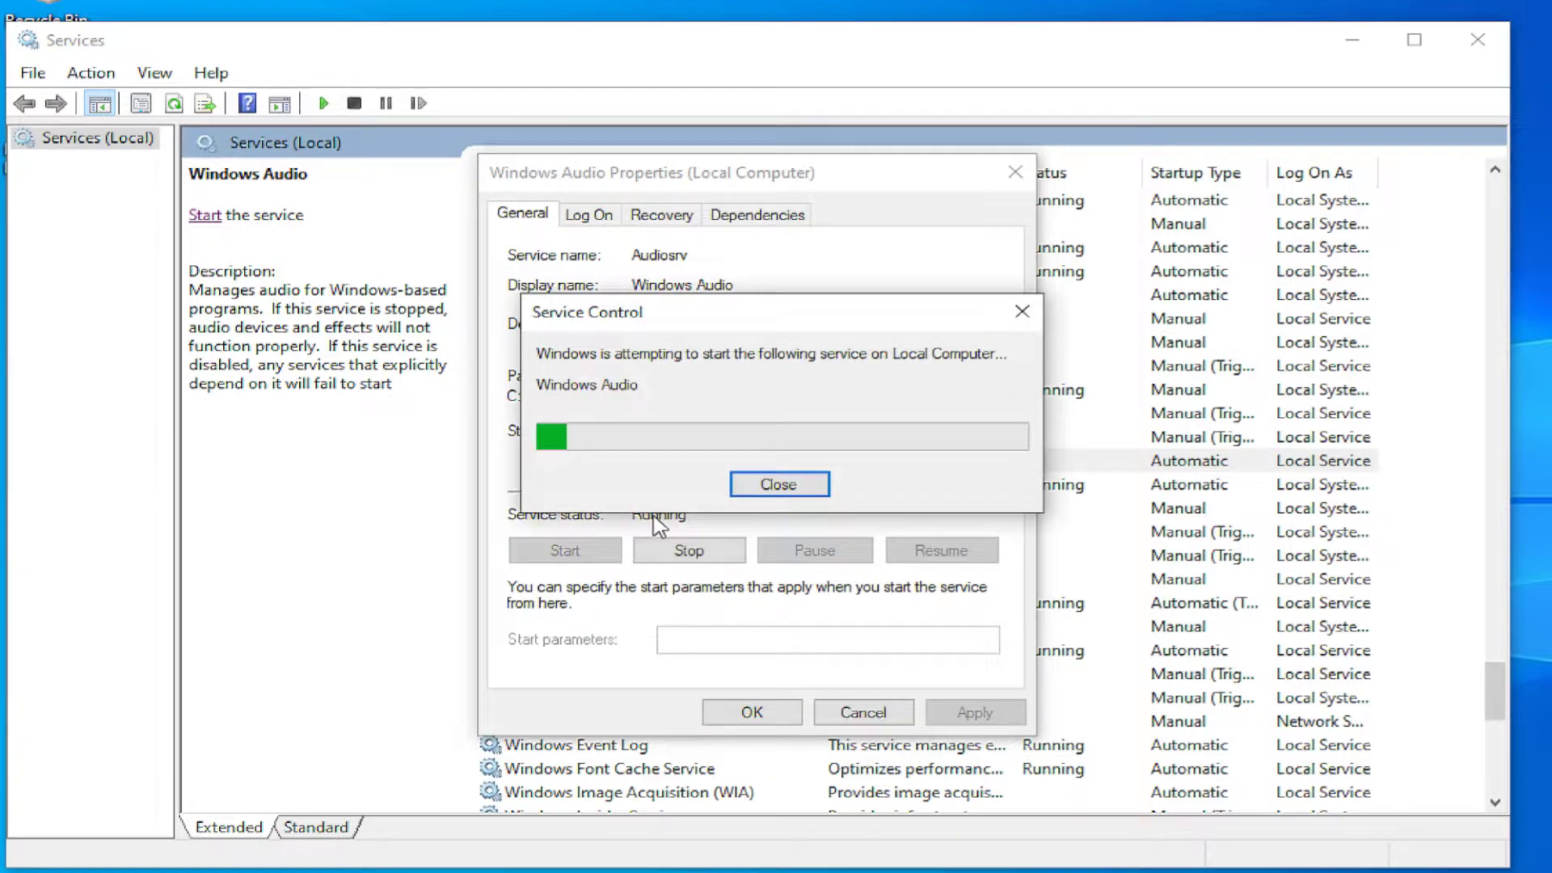
{"action": "left_click", "coordinate": [753, 712]}
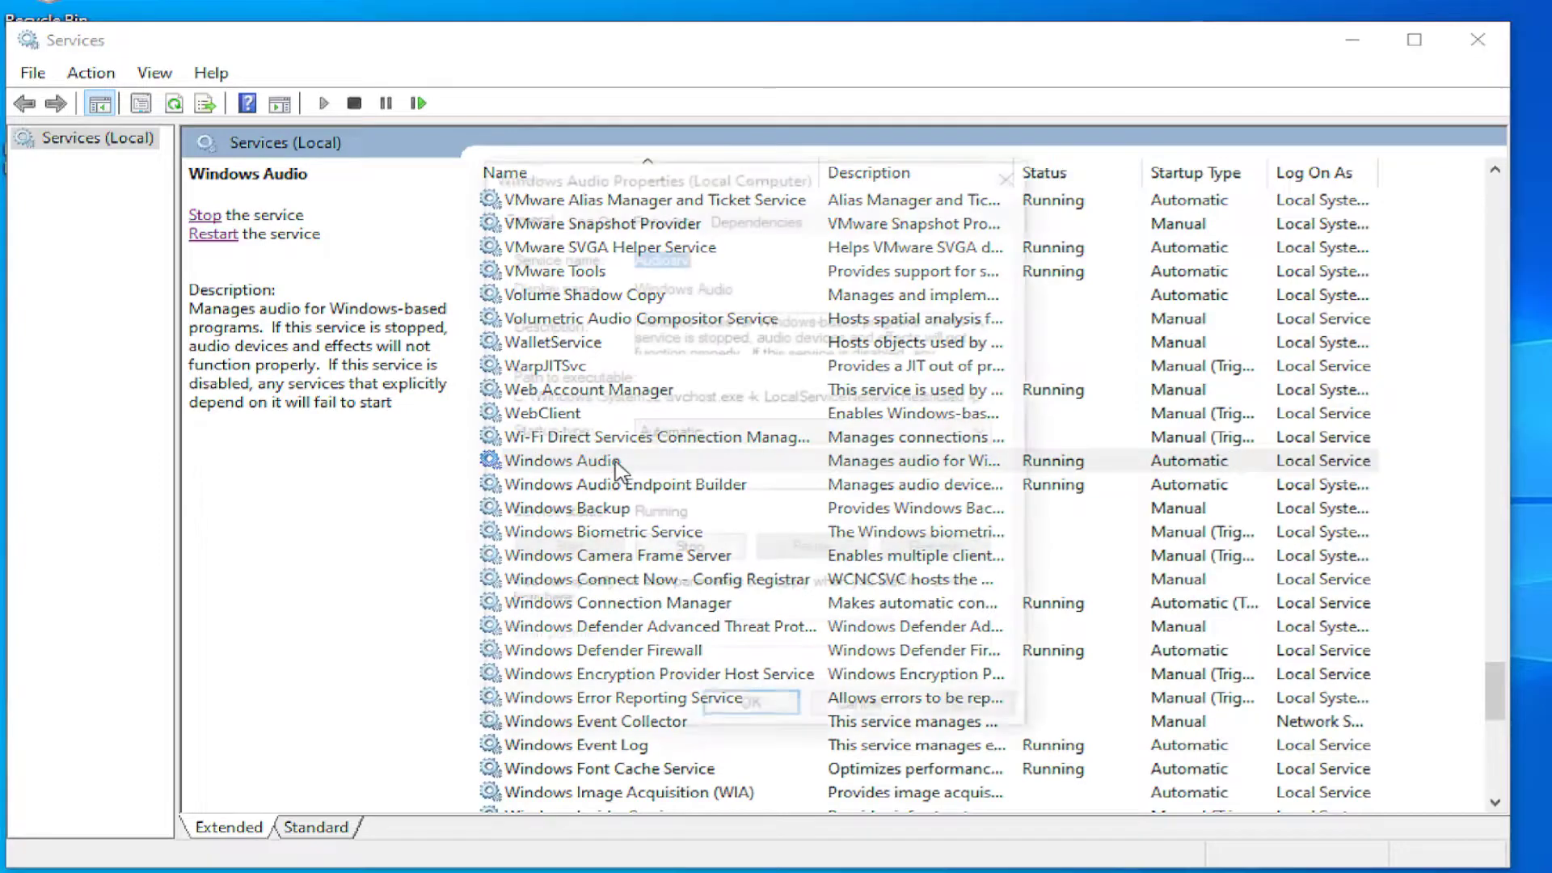
{"action": "double_click", "coordinate": [616, 465]}
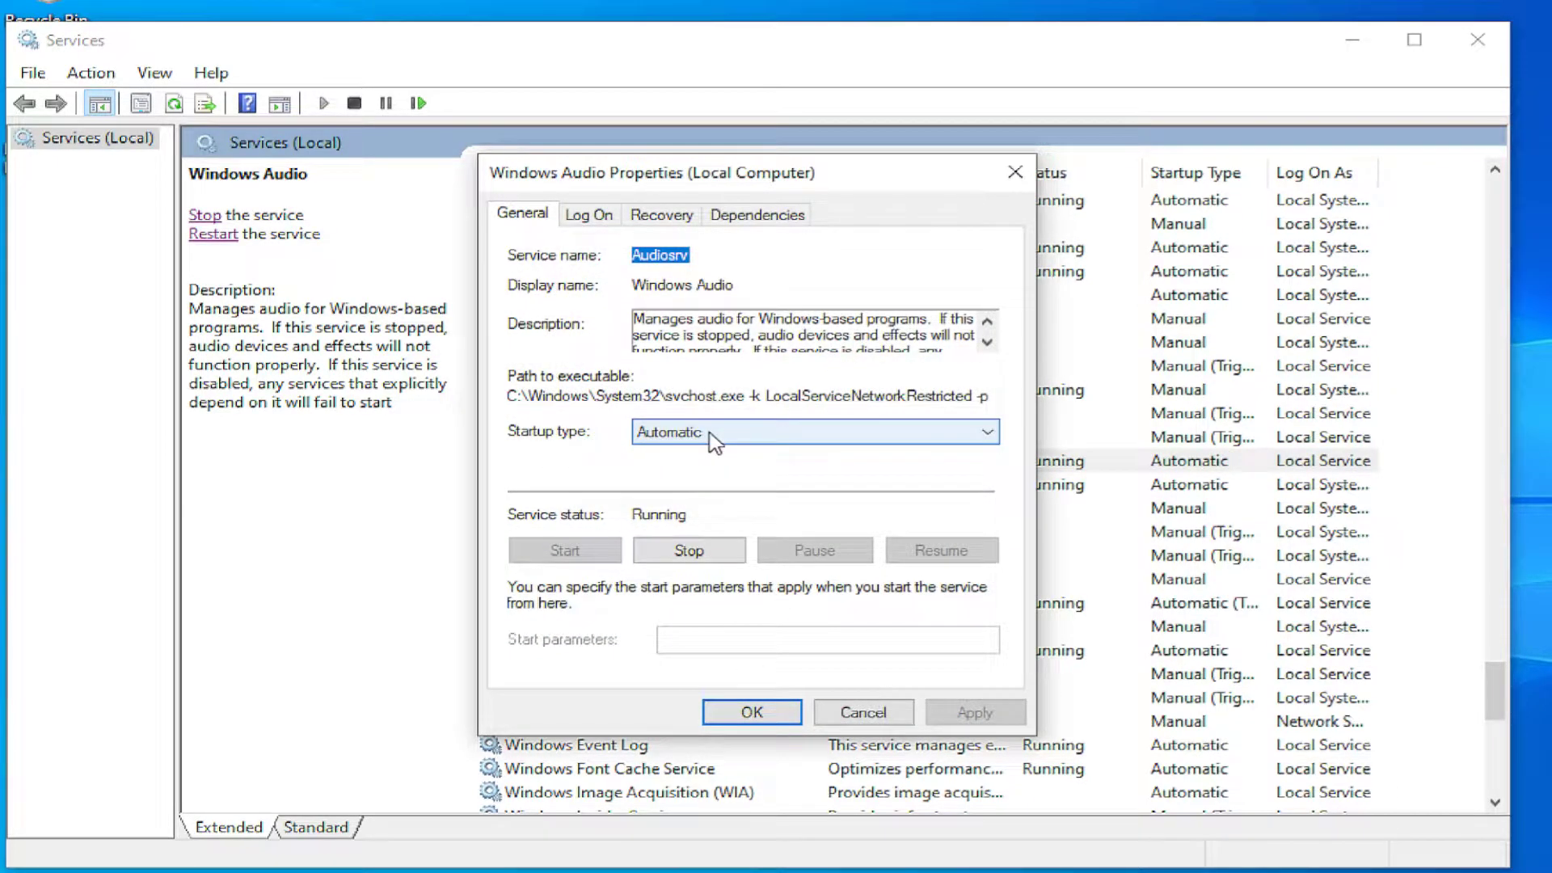
{"action": "left_click", "coordinate": [750, 712]}
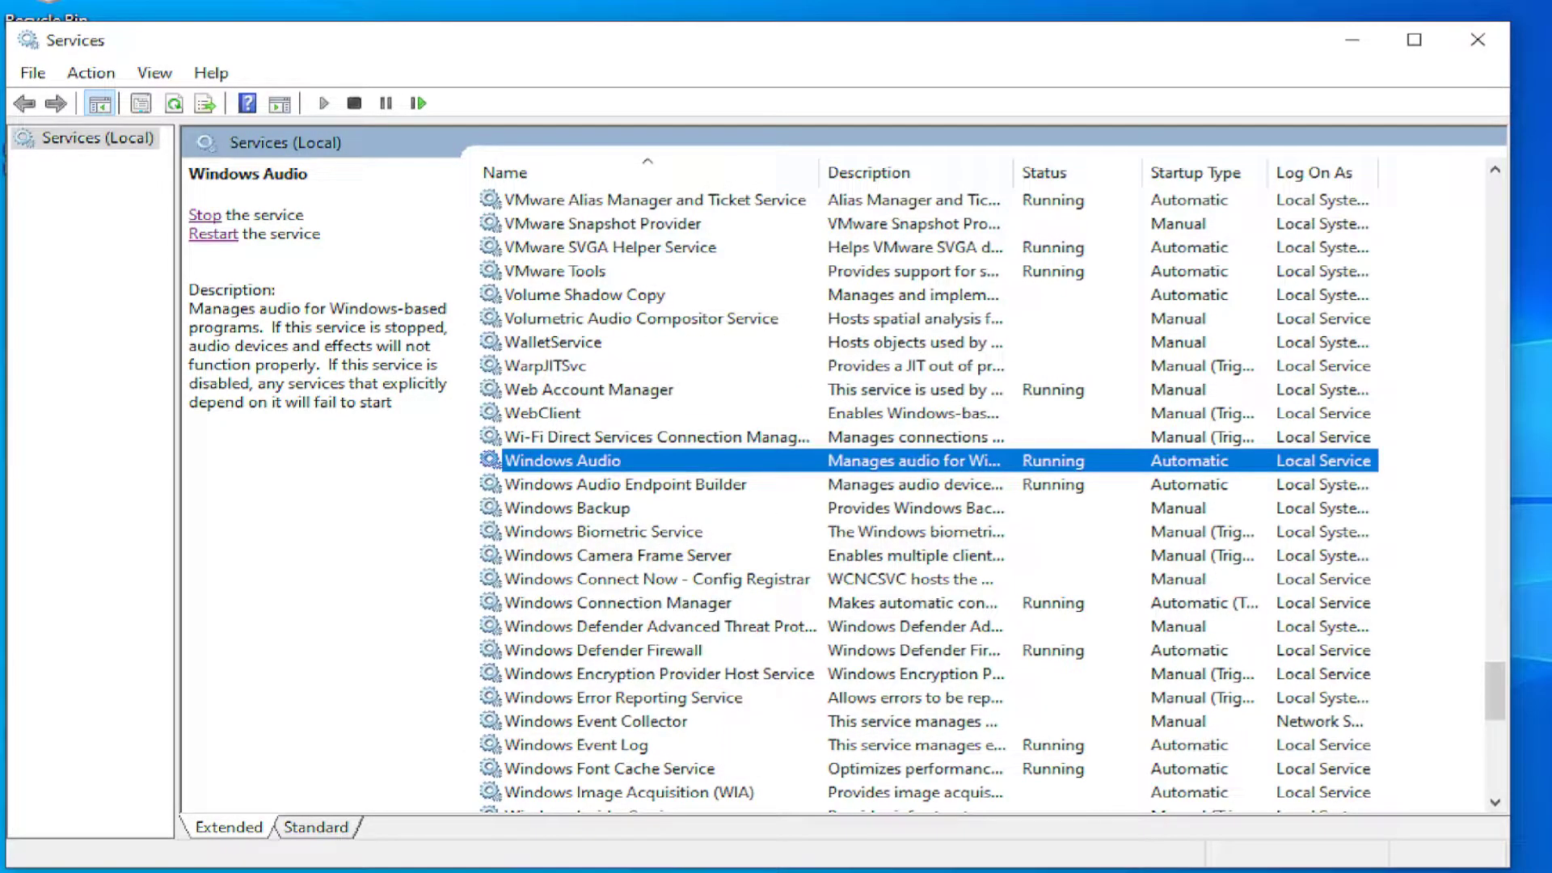
Restart Windows Audio and close the Services console.
{"action": "left_click", "coordinate": [214, 236]}
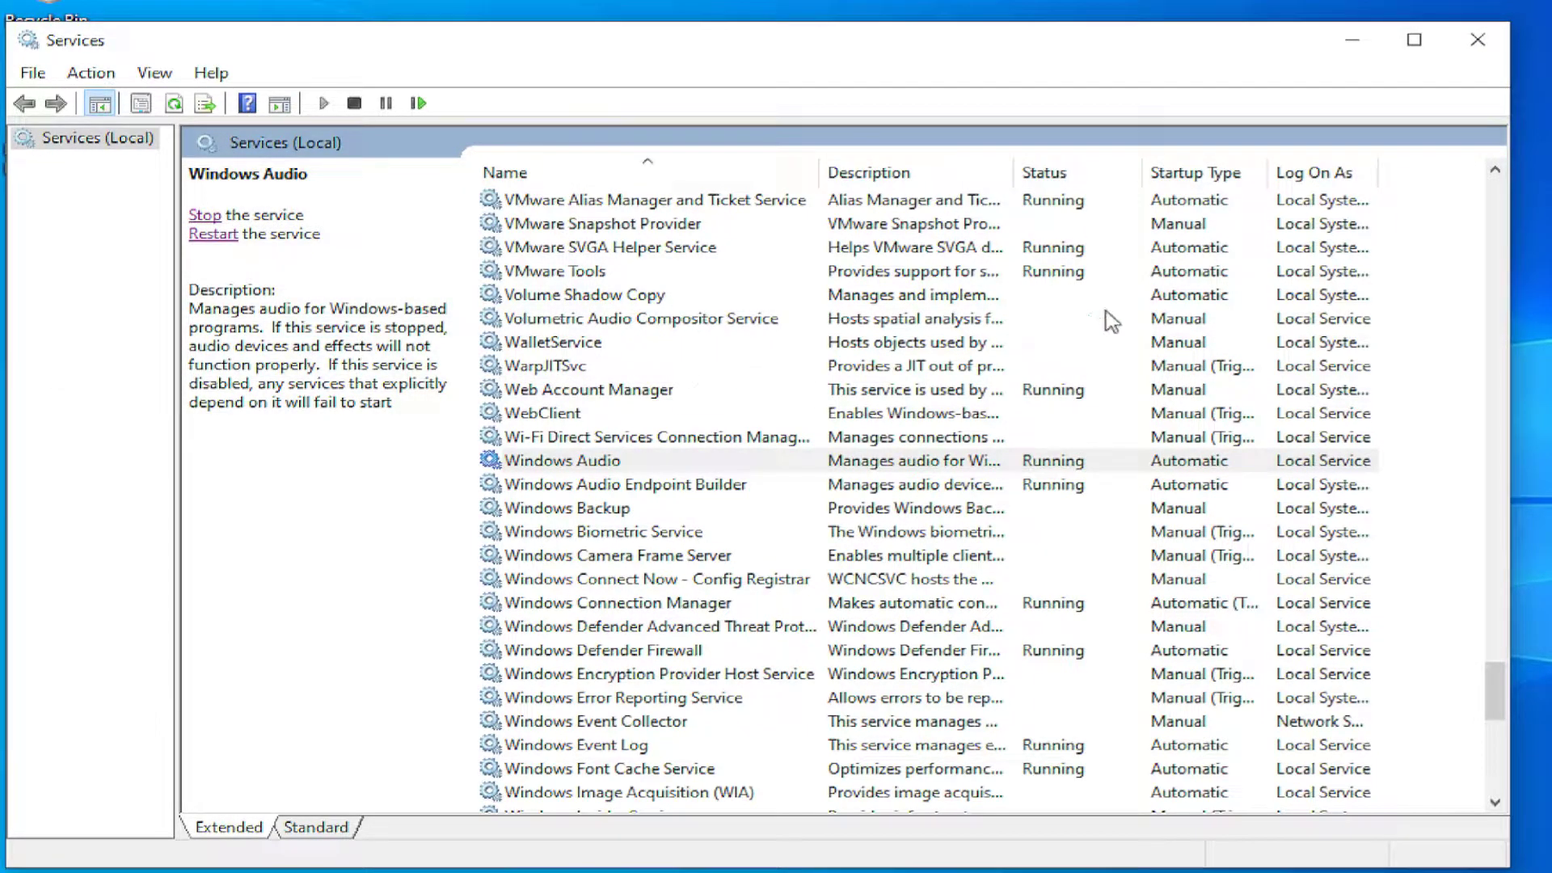
{"action": "left_click", "coordinate": [628, 462]}
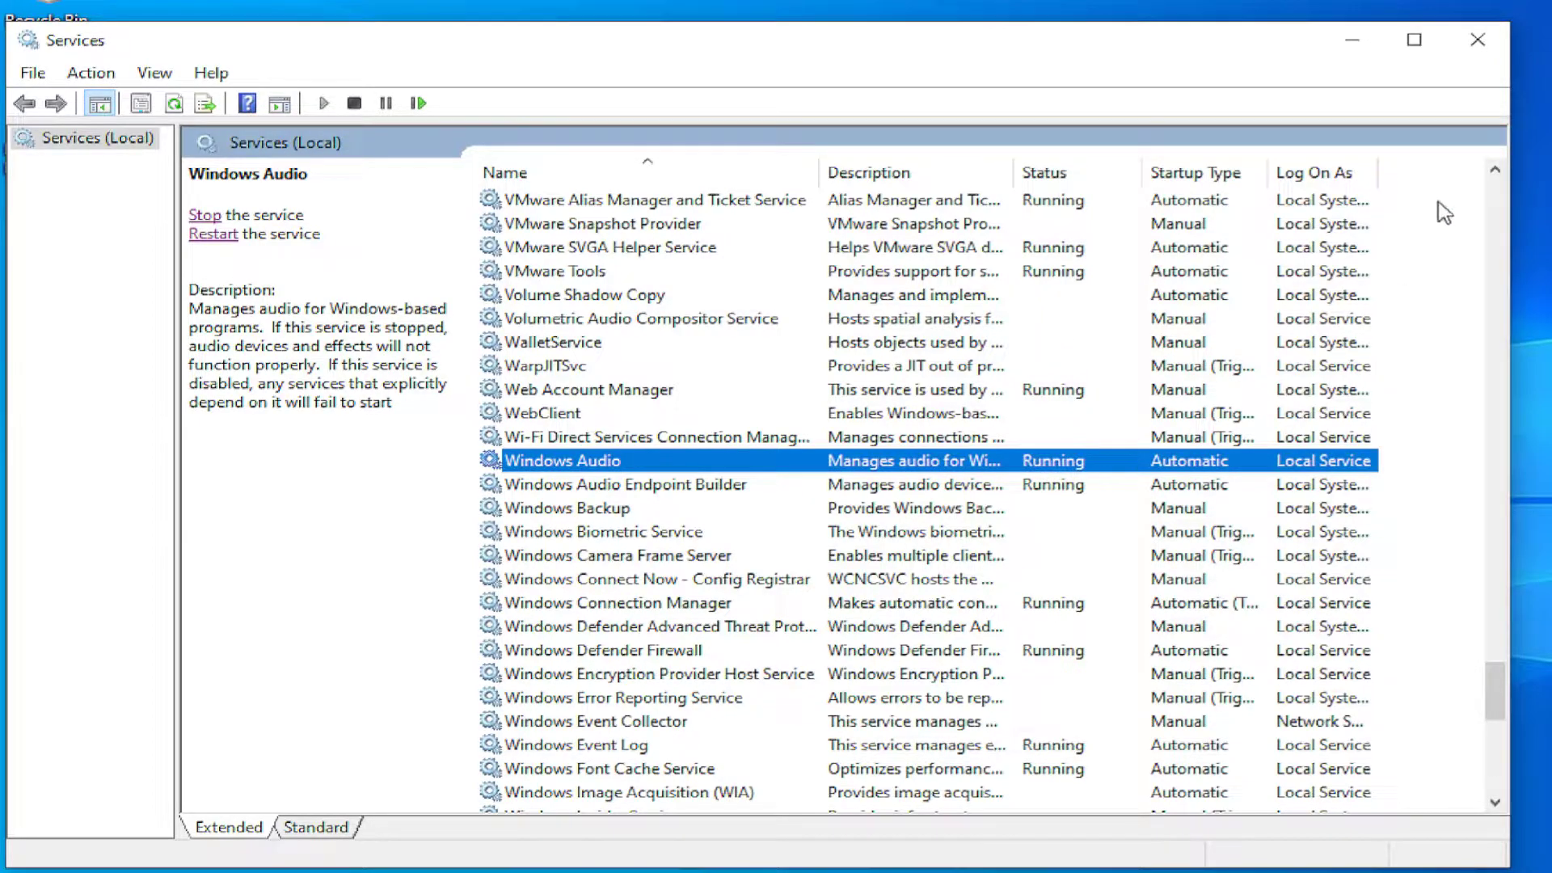
{"action": "left_click", "coordinate": [1478, 40]}
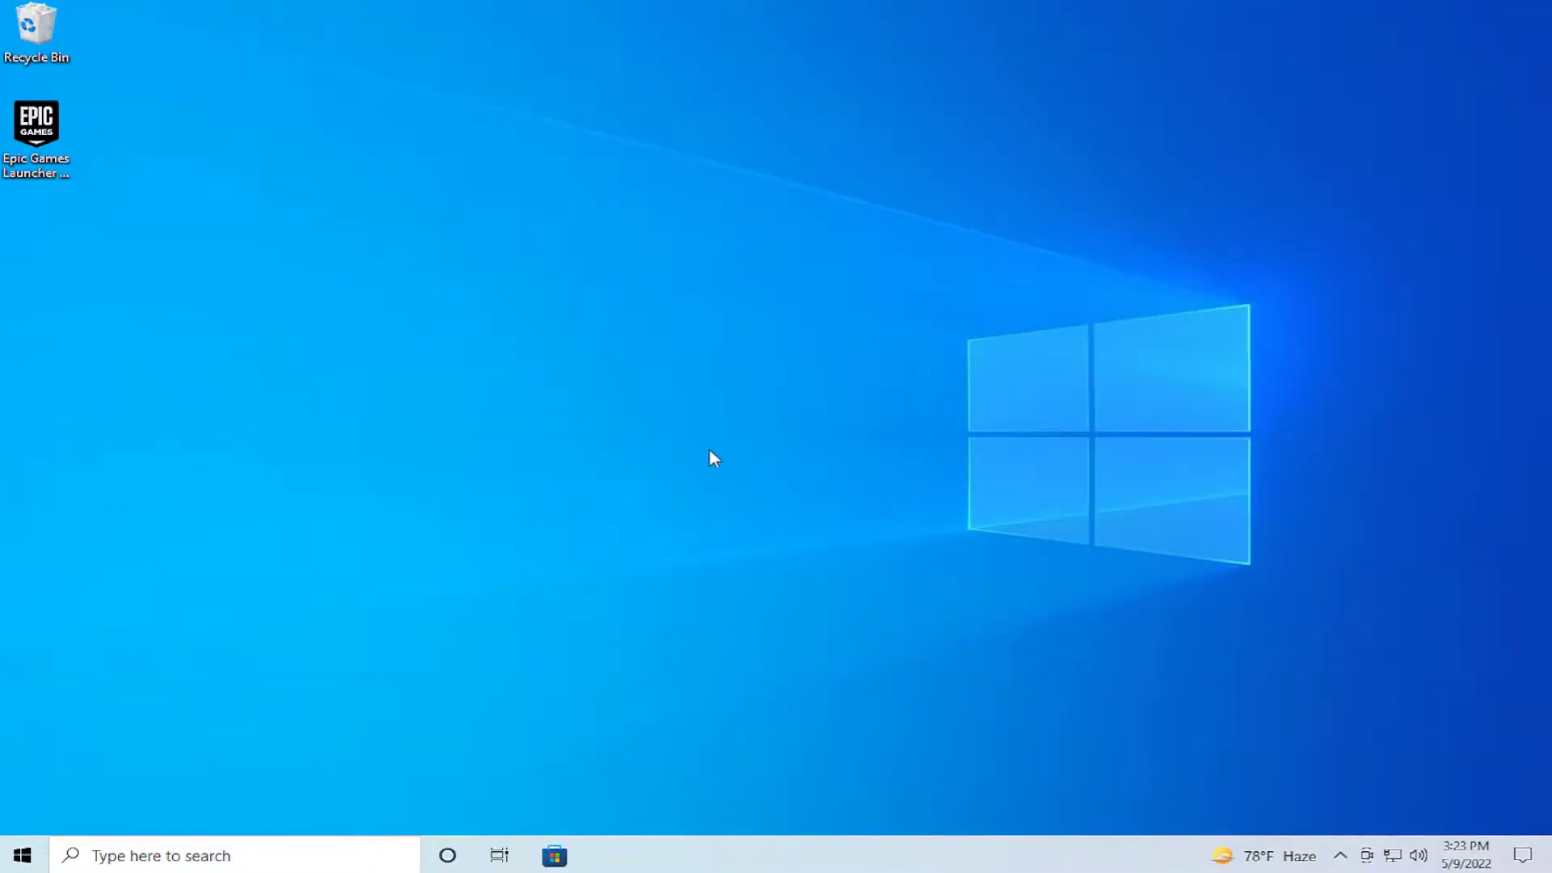
Search the Start menu for 'device manager' and launch Device Manager.
{"action": "left_click", "coordinate": [27, 855]}
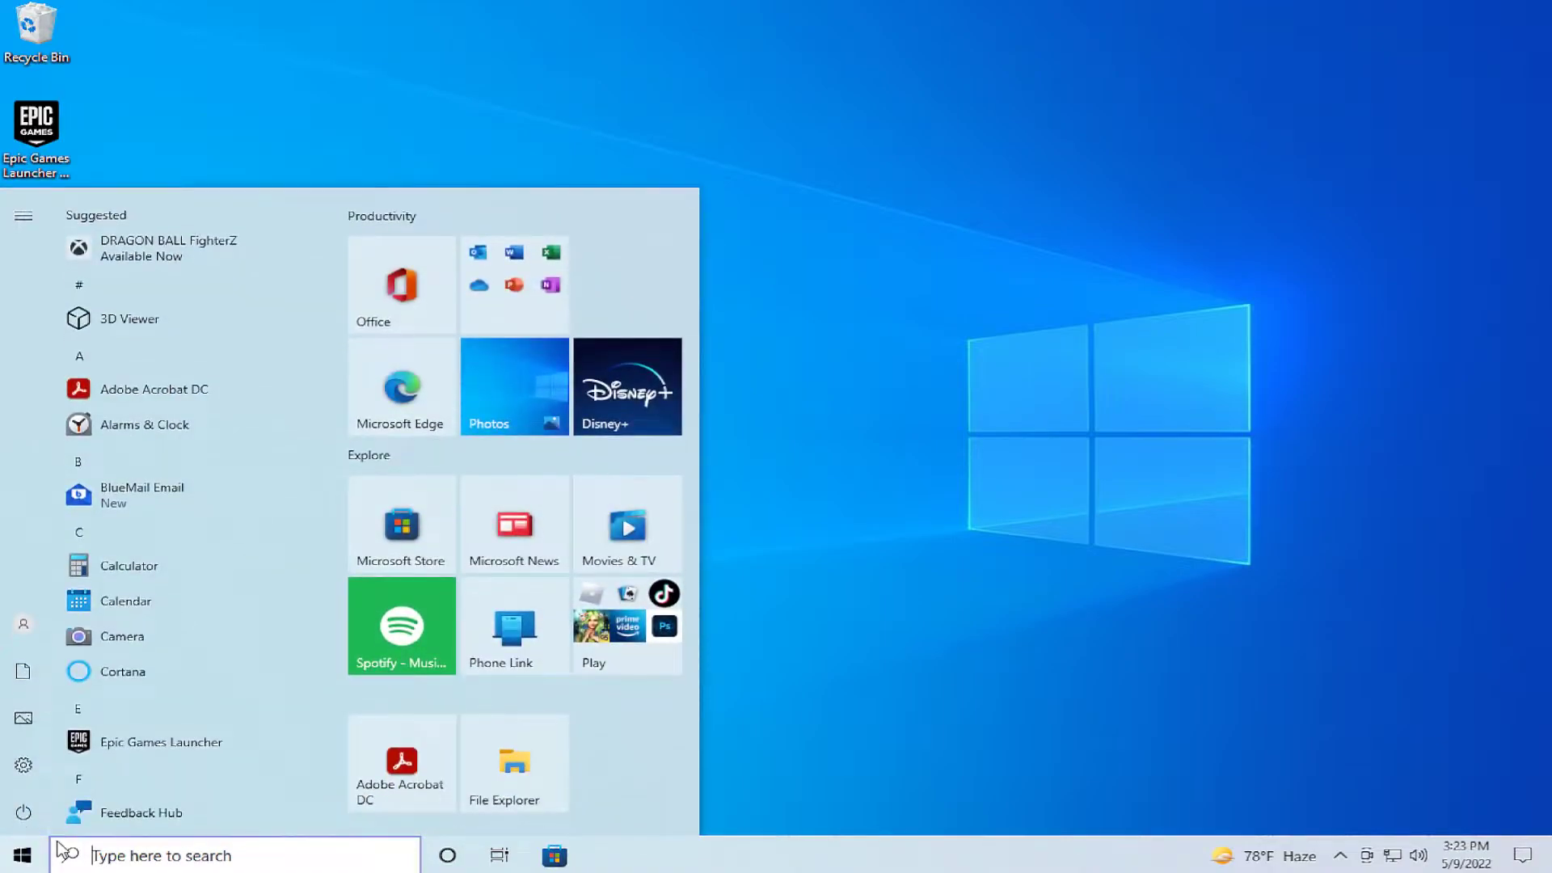
{"action": "type", "text": "dv"}
{"action": "key", "text": "BackSpace"}
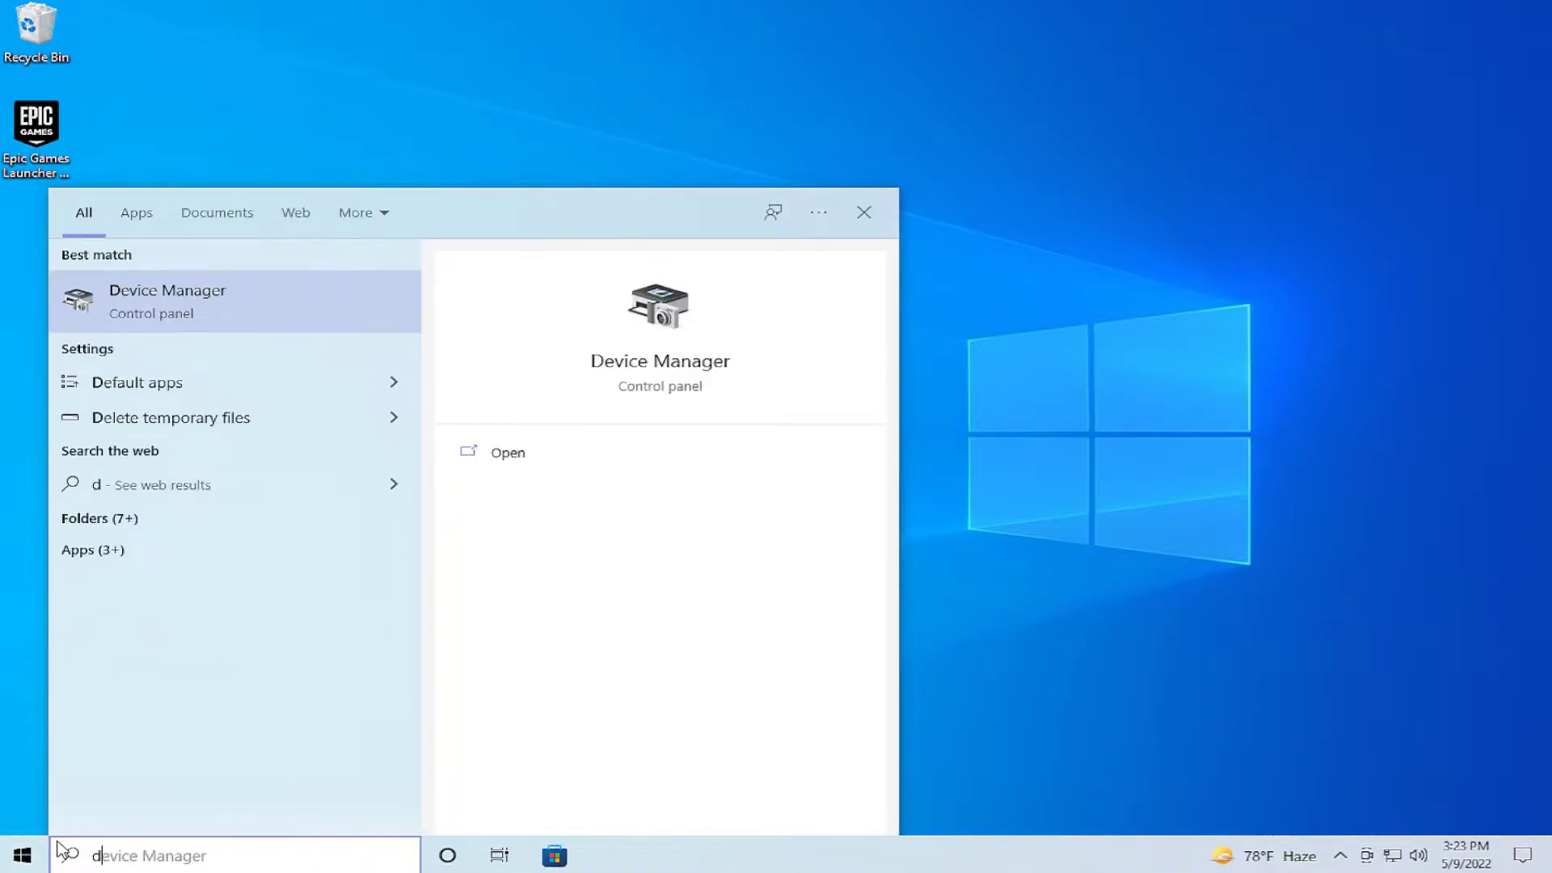
{"action": "key", "text": "Return"}
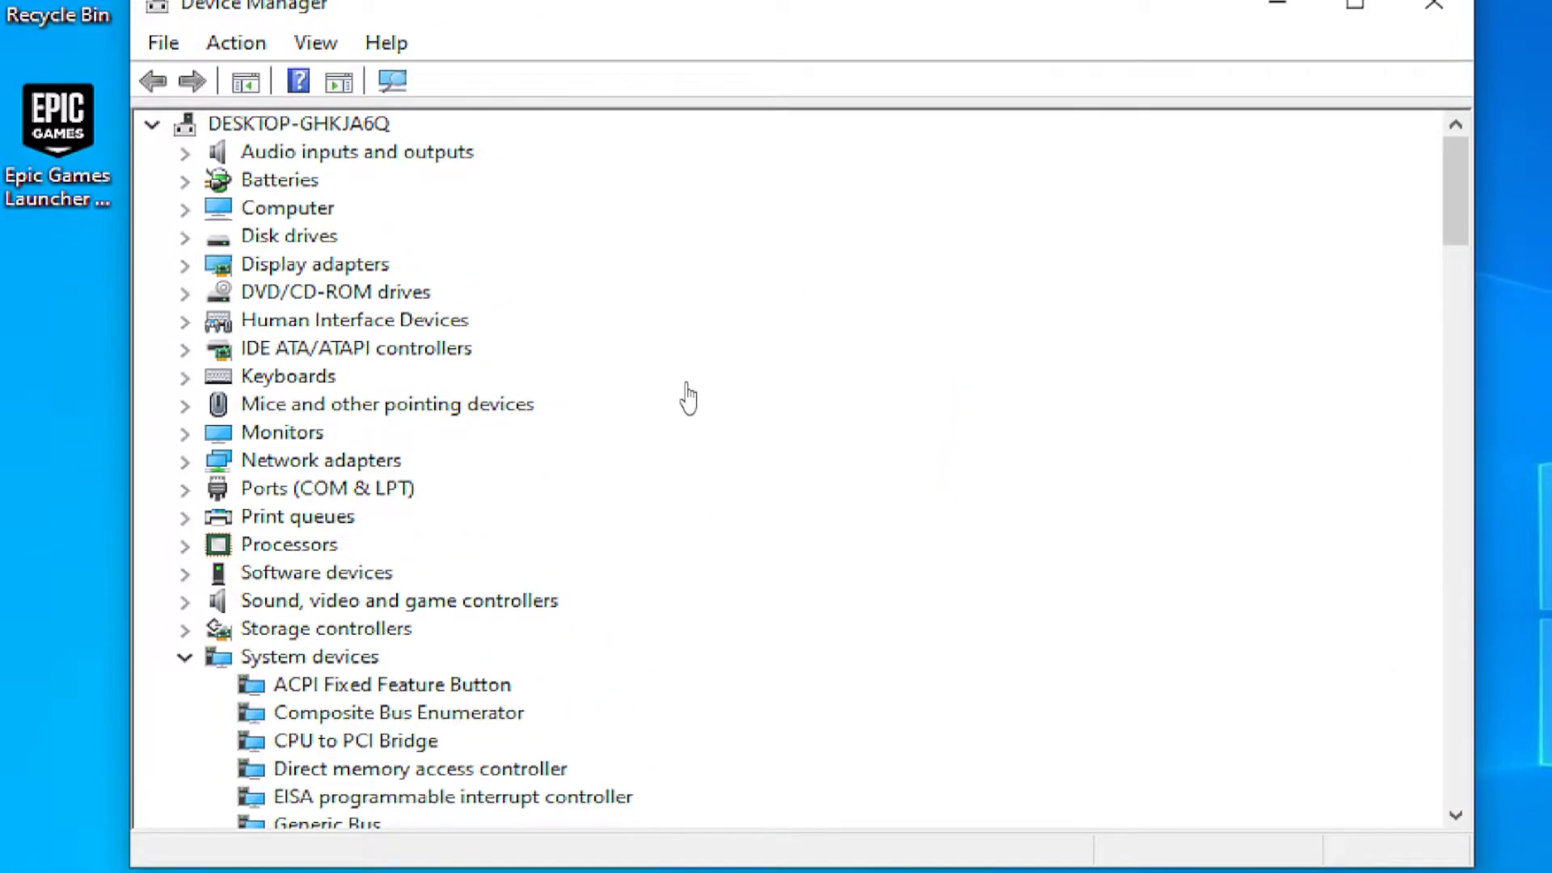
Run an automatic driver search for the Speakers under Audio inputs and outputs, confirming the best driver is installed.
{"action": "left_click", "coordinate": [186, 657]}
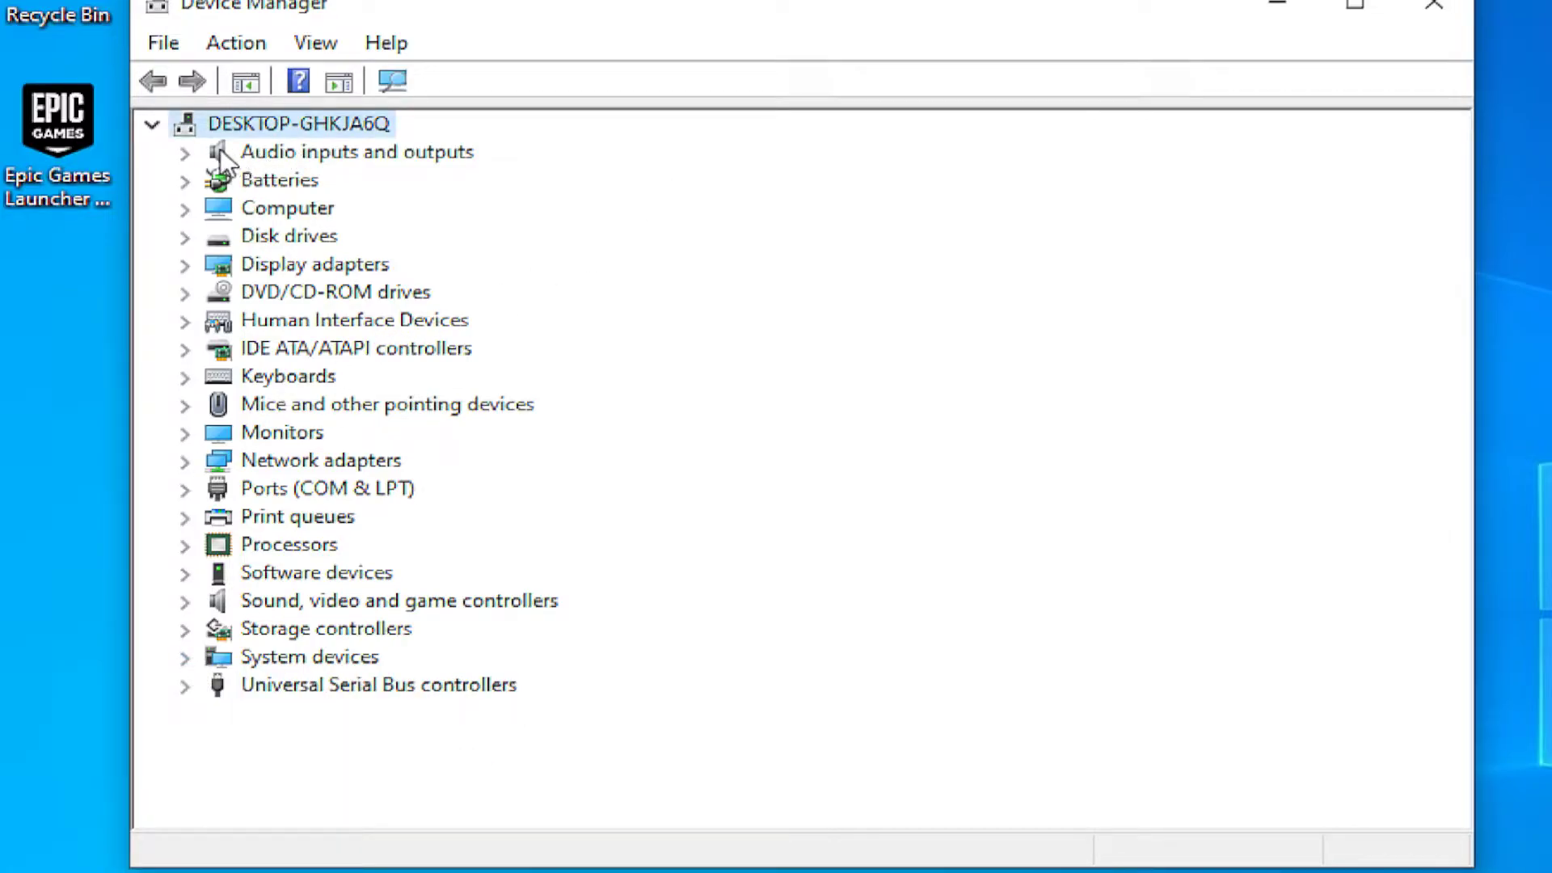
{"action": "left_click", "coordinate": [199, 153]}
{"action": "left_click", "coordinate": [356, 208]}
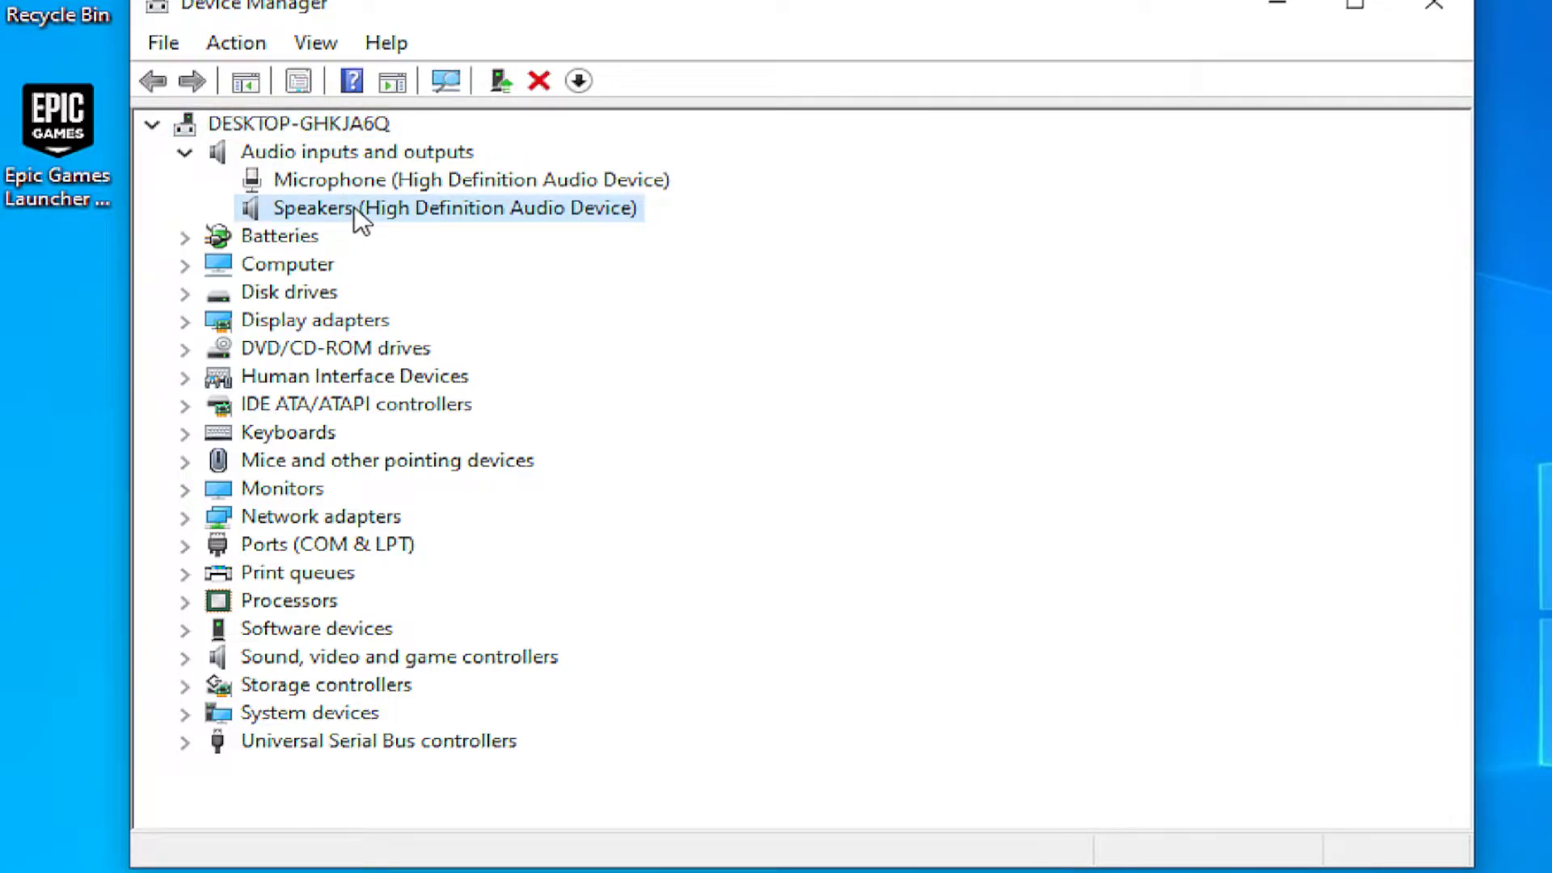
{"action": "right_click", "coordinate": [355, 208]}
{"action": "left_click", "coordinate": [366, 217]}
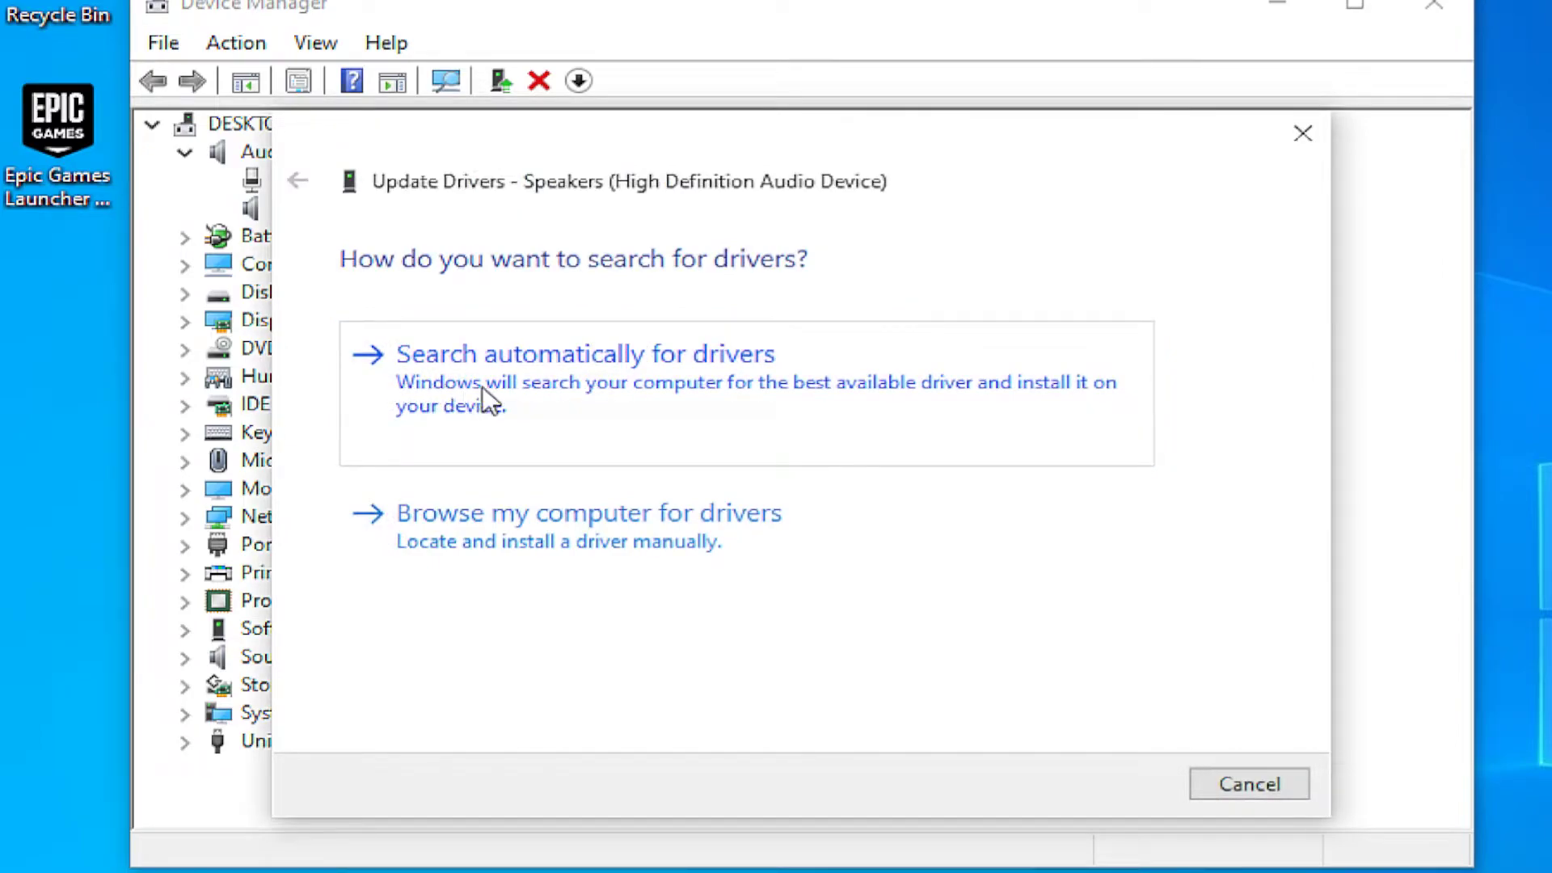
{"action": "left_click", "coordinate": [657, 399]}
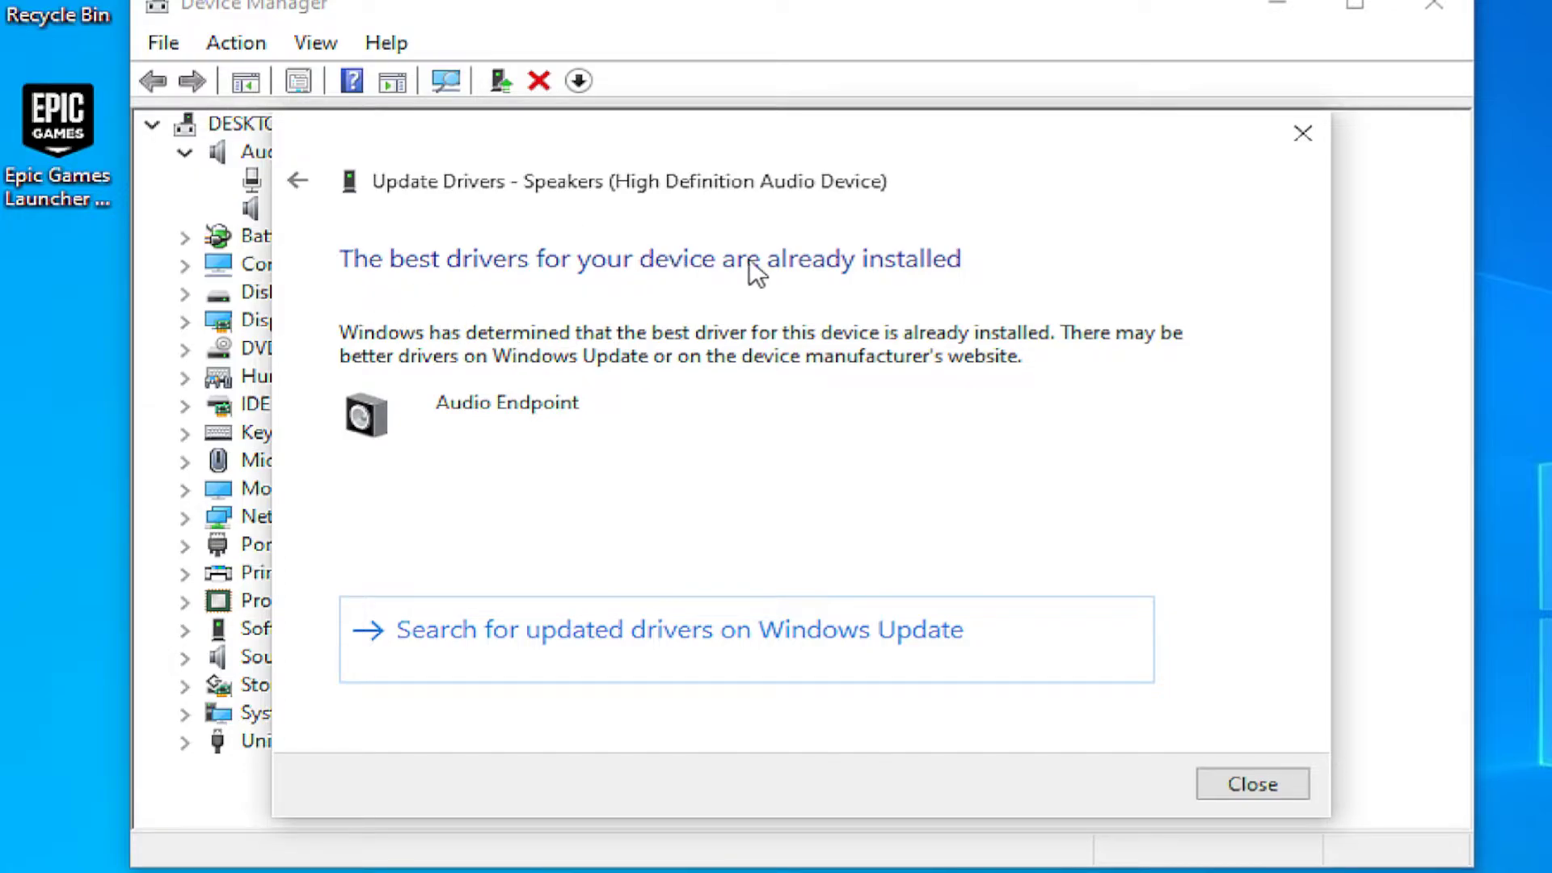
{"action": "left_click", "coordinate": [1283, 776]}
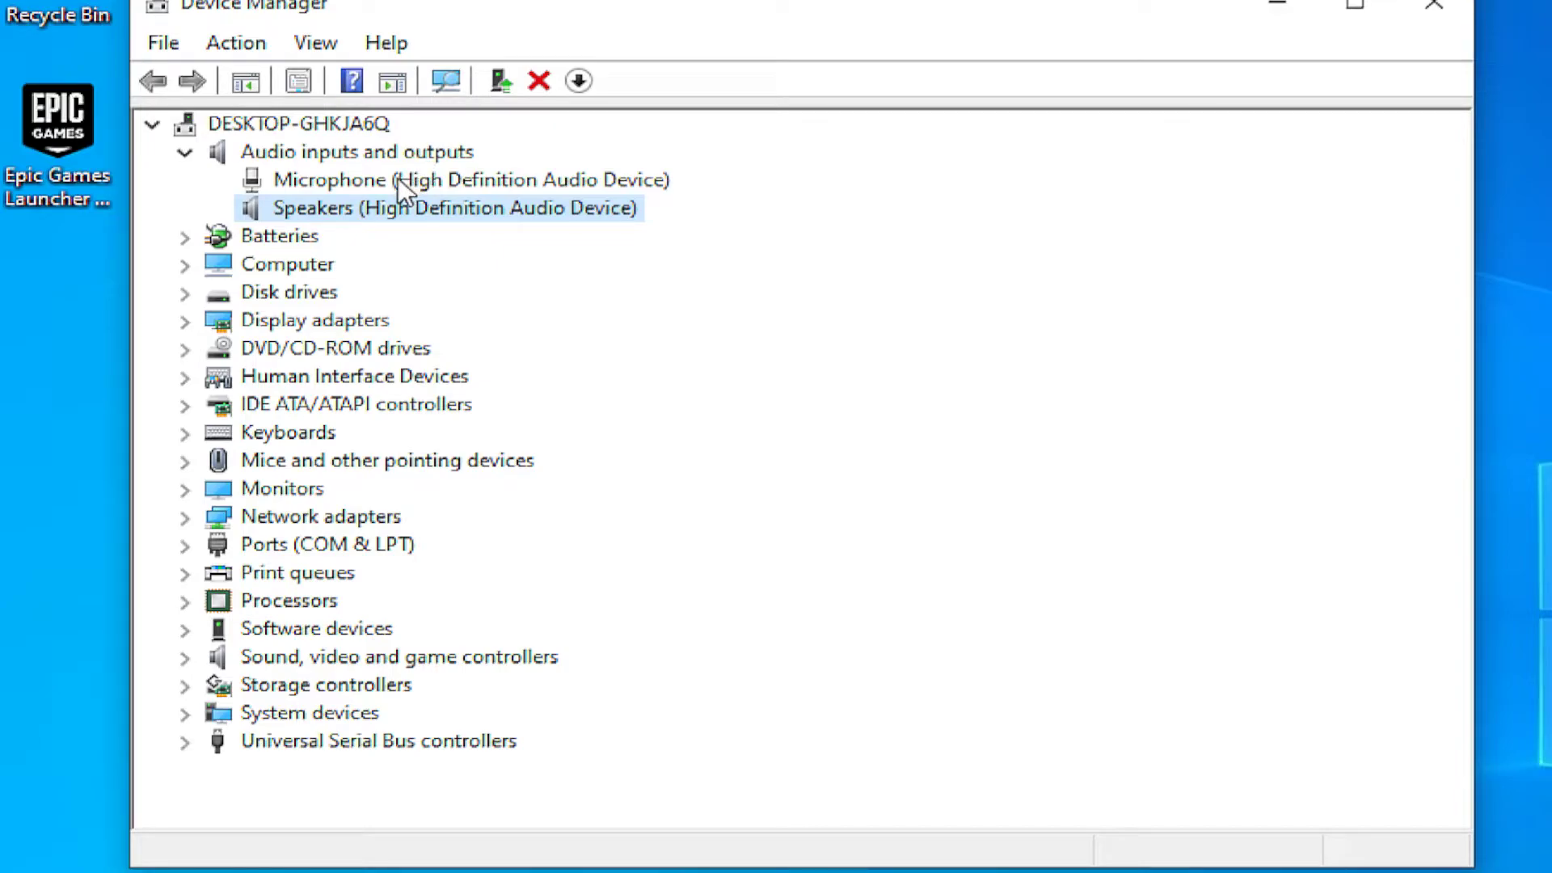
Run an automatic driver search for High Definition Audio Device, then collapse both audio categories.
{"action": "left_click", "coordinate": [323, 659]}
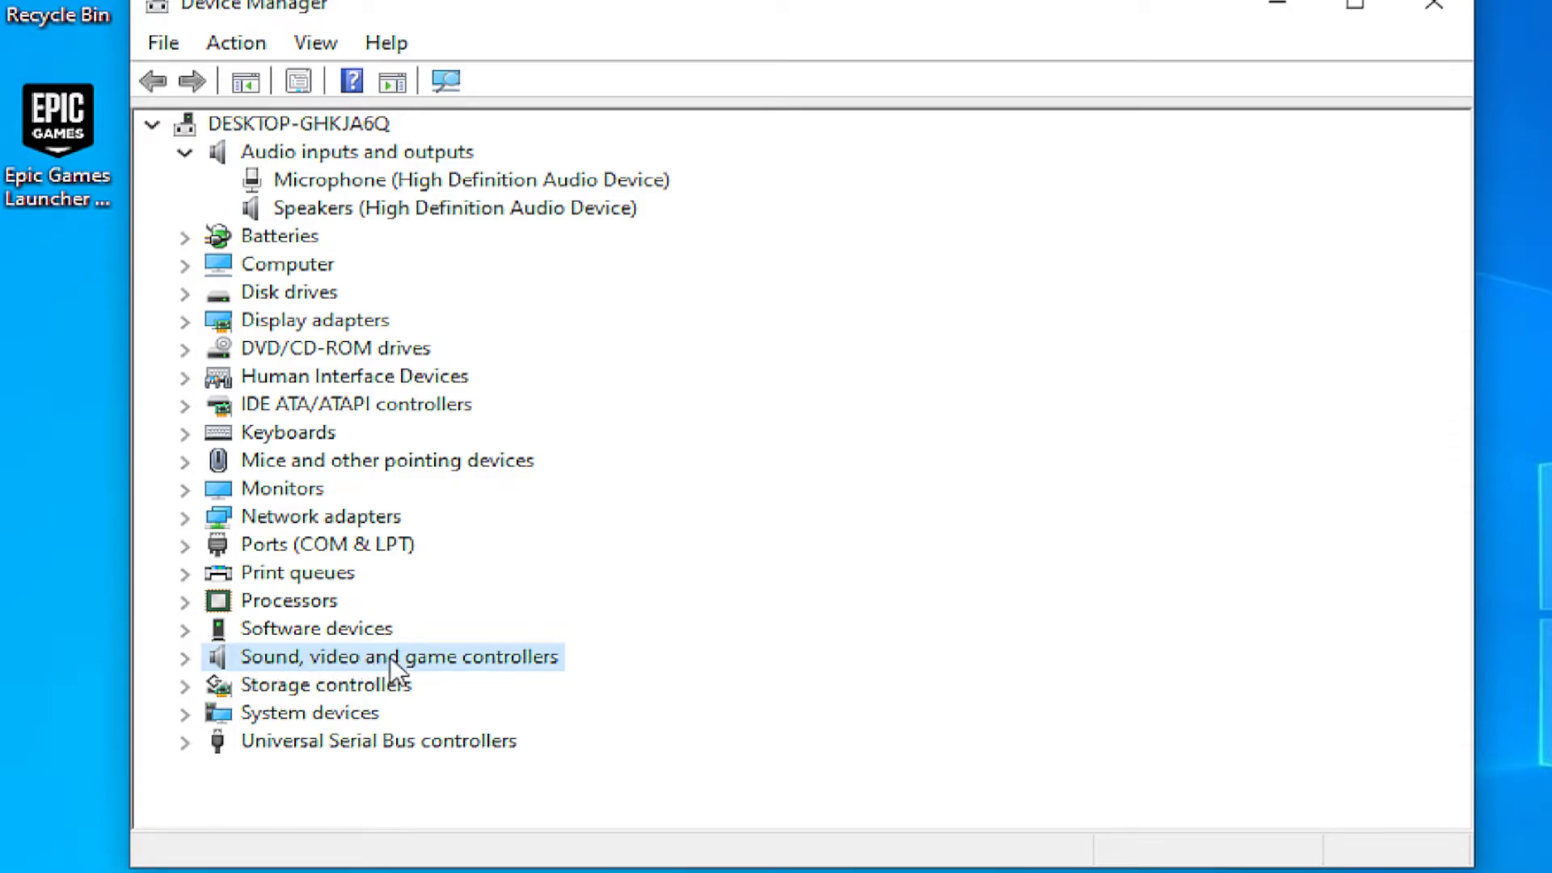
{"action": "left_click", "coordinate": [192, 658]}
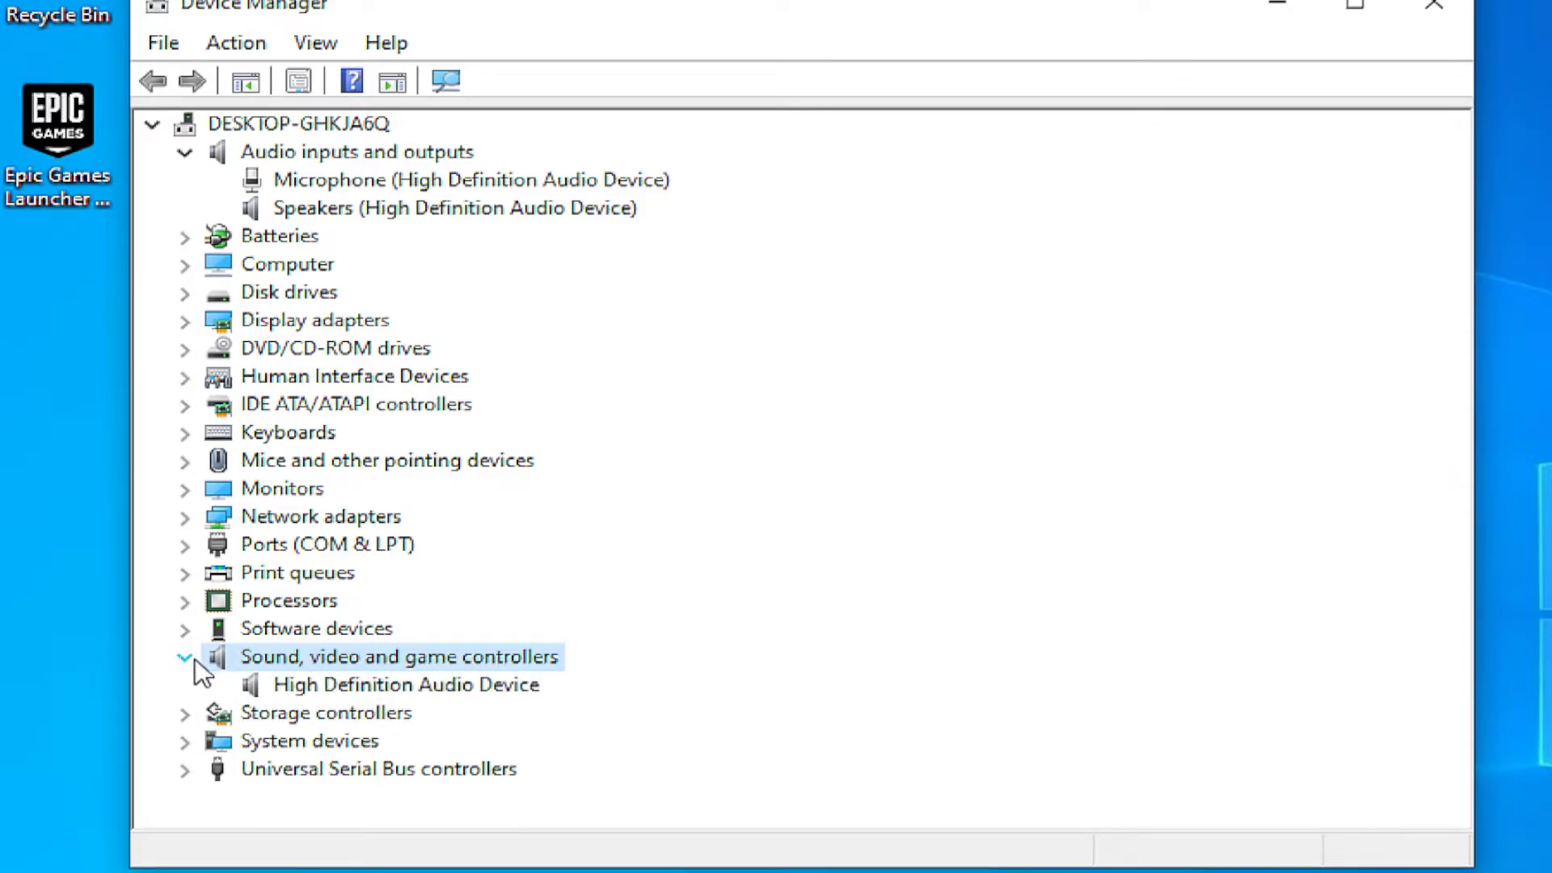
{"action": "left_click", "coordinate": [396, 685]}
{"action": "right_click", "coordinate": [401, 685]}
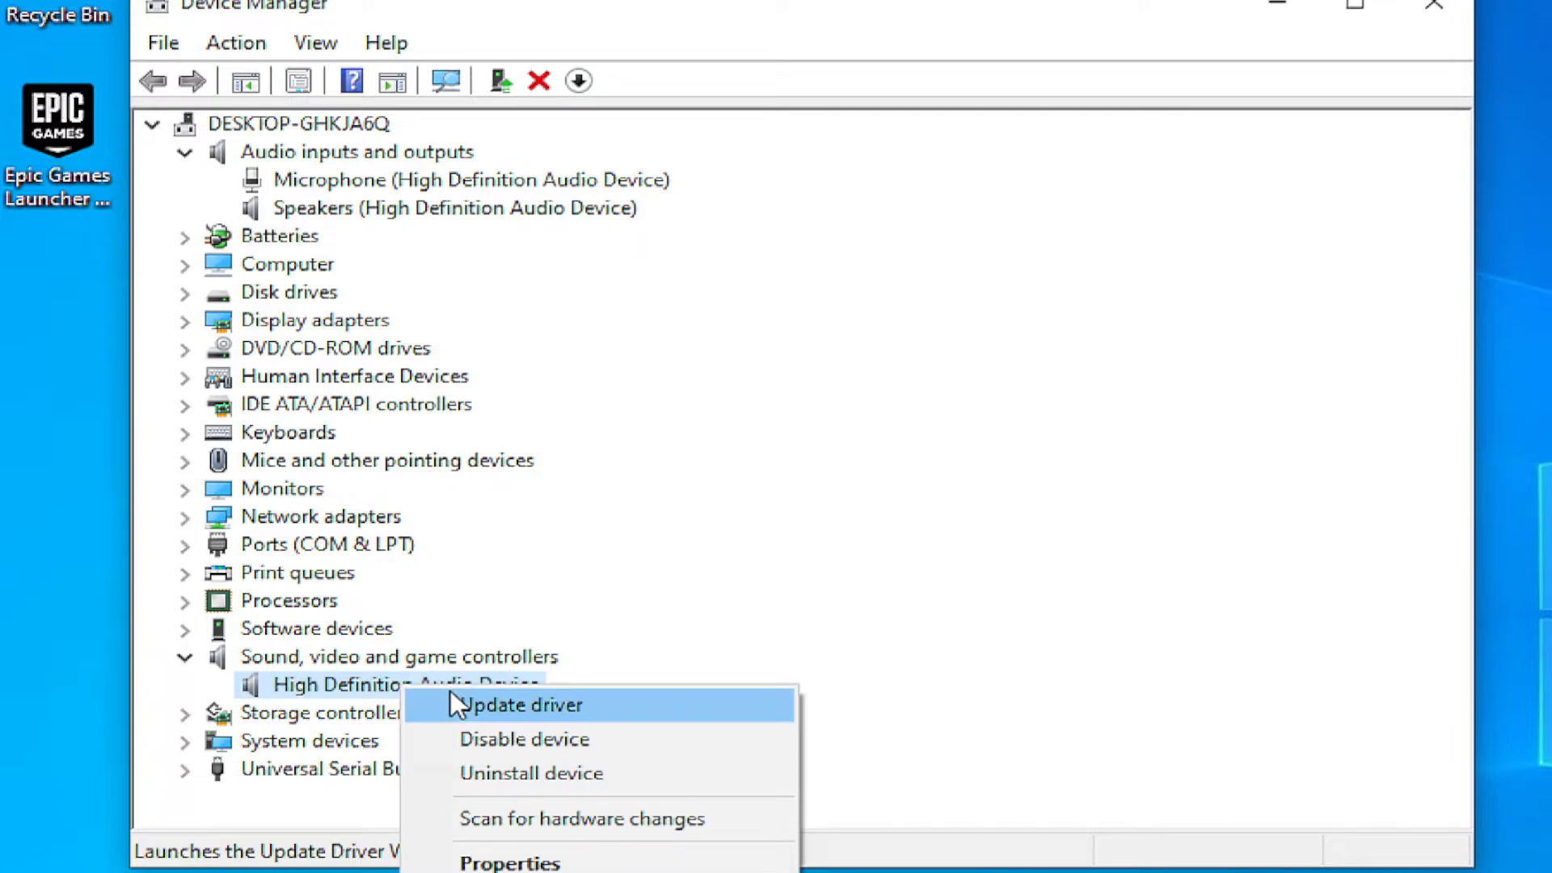
{"action": "left_click", "coordinate": [600, 656]}
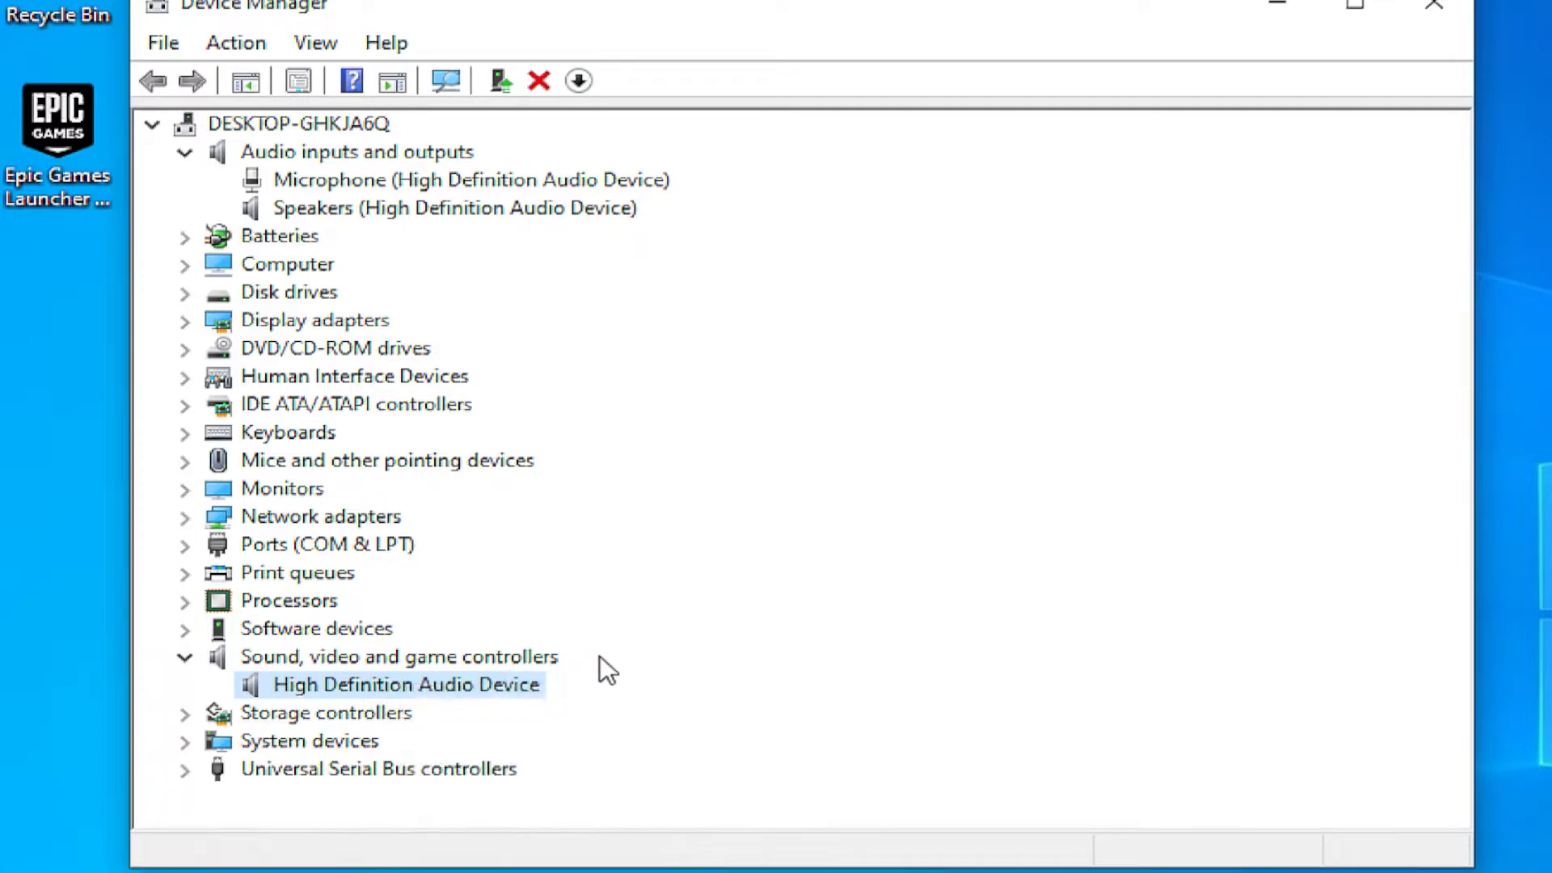
{"action": "right_click", "coordinate": [521, 687]}
{"action": "left_click", "coordinate": [579, 703]}
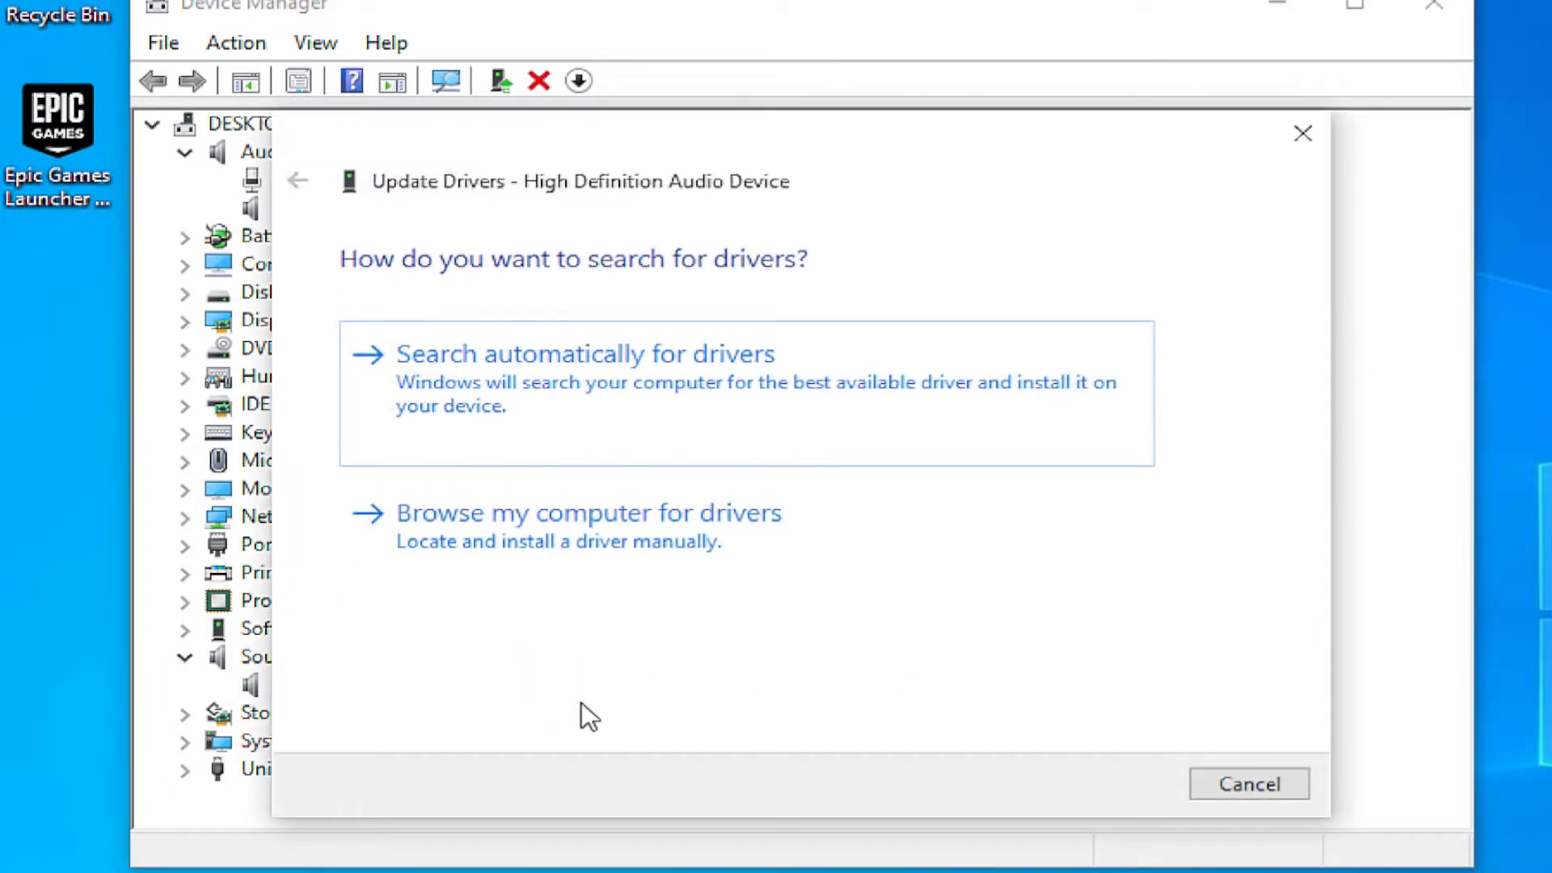
{"action": "left_click", "coordinate": [606, 399]}
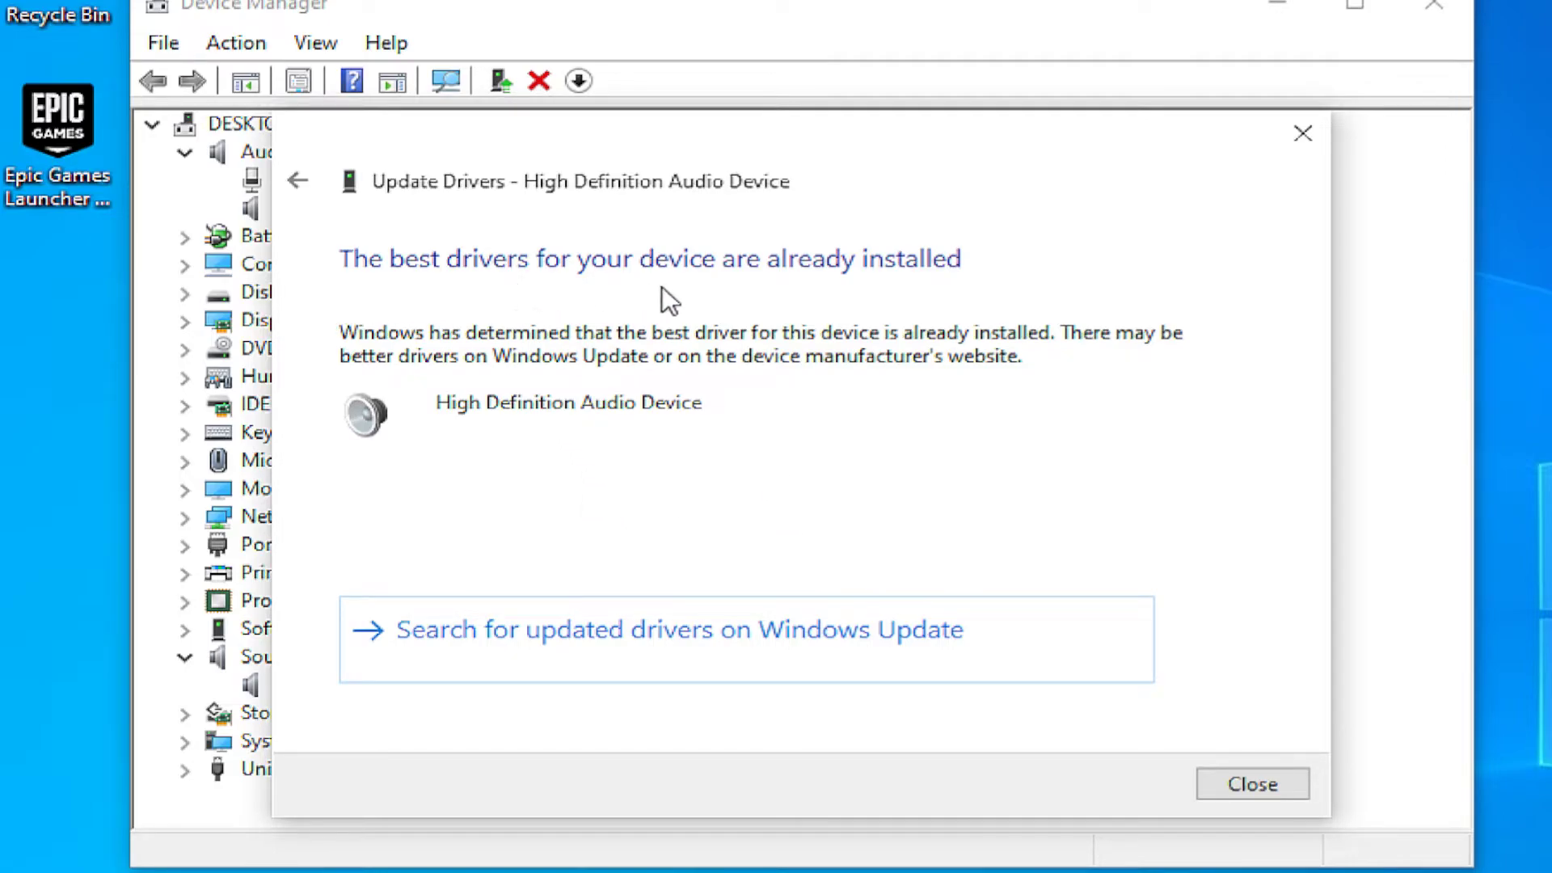
{"action": "left_click", "coordinate": [1270, 793]}
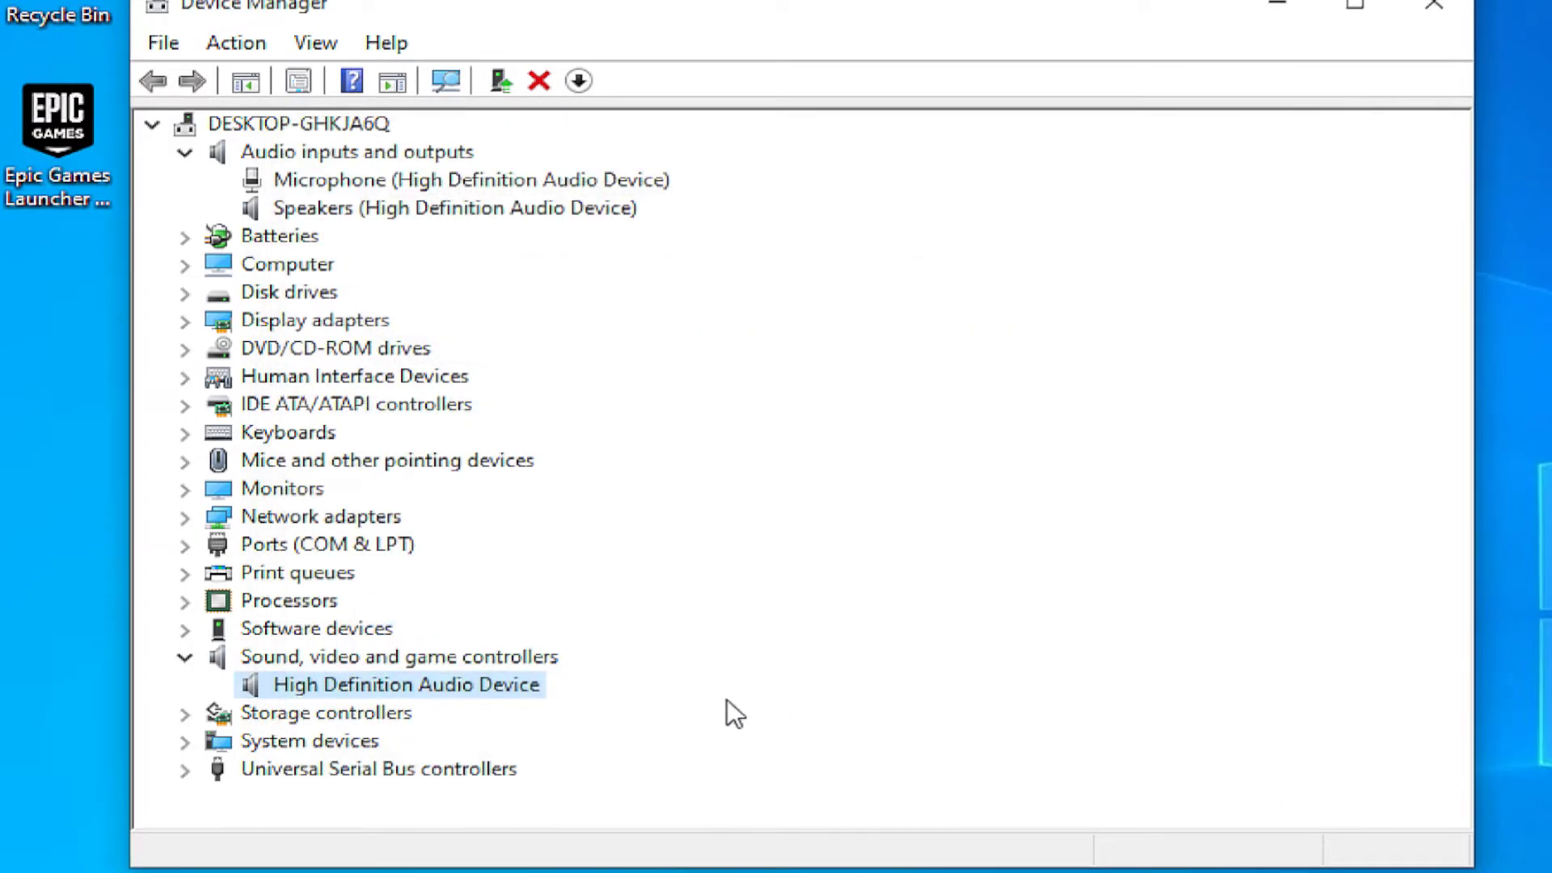
{"action": "left_click", "coordinate": [189, 659]}
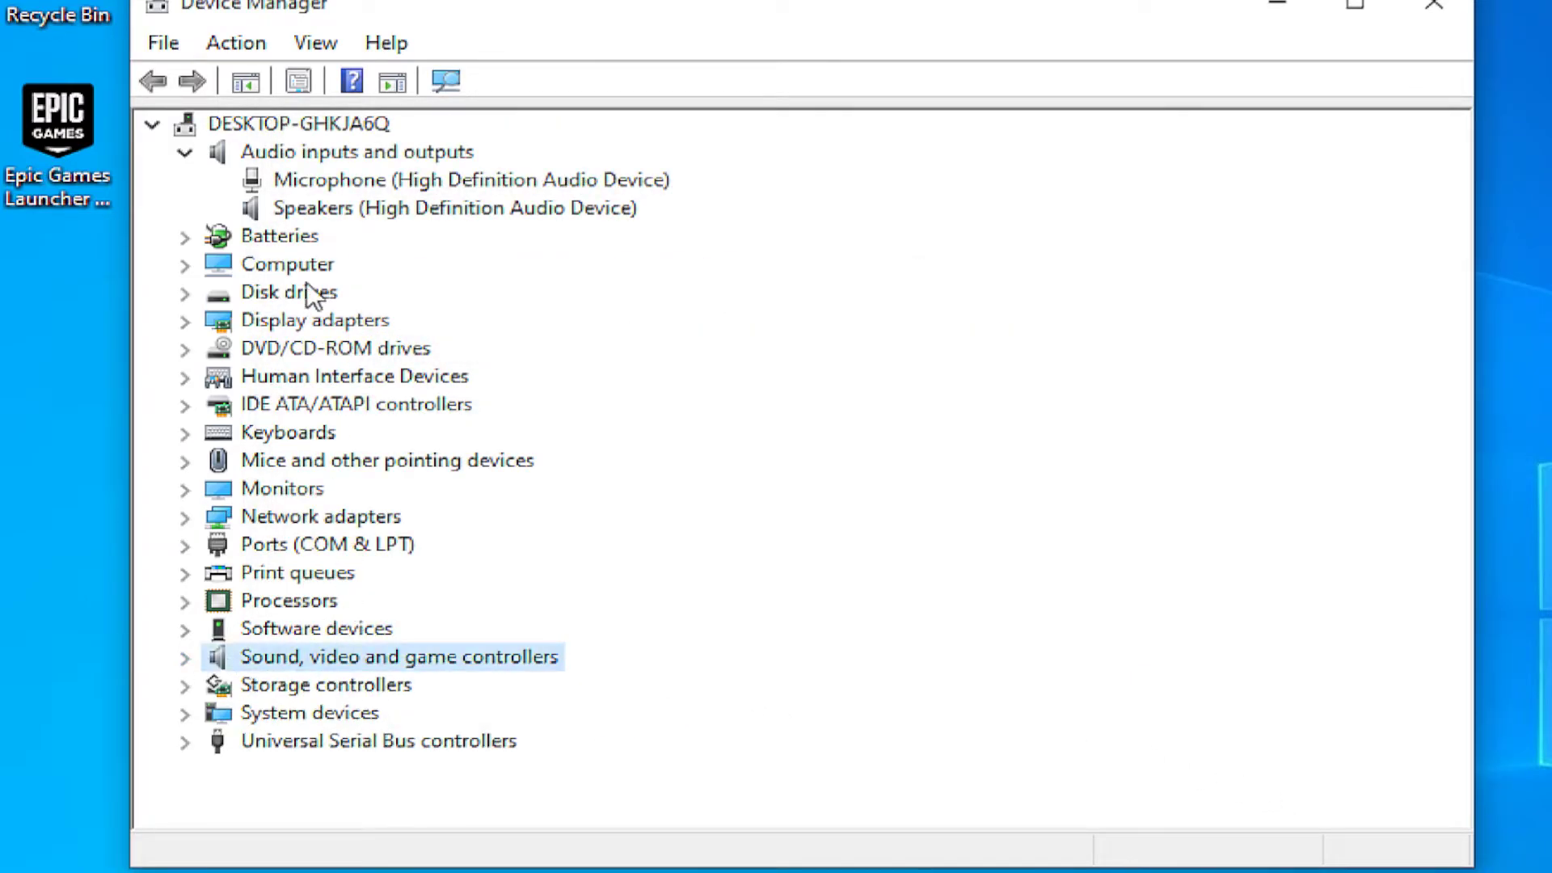
{"action": "left_click", "coordinate": [187, 156]}
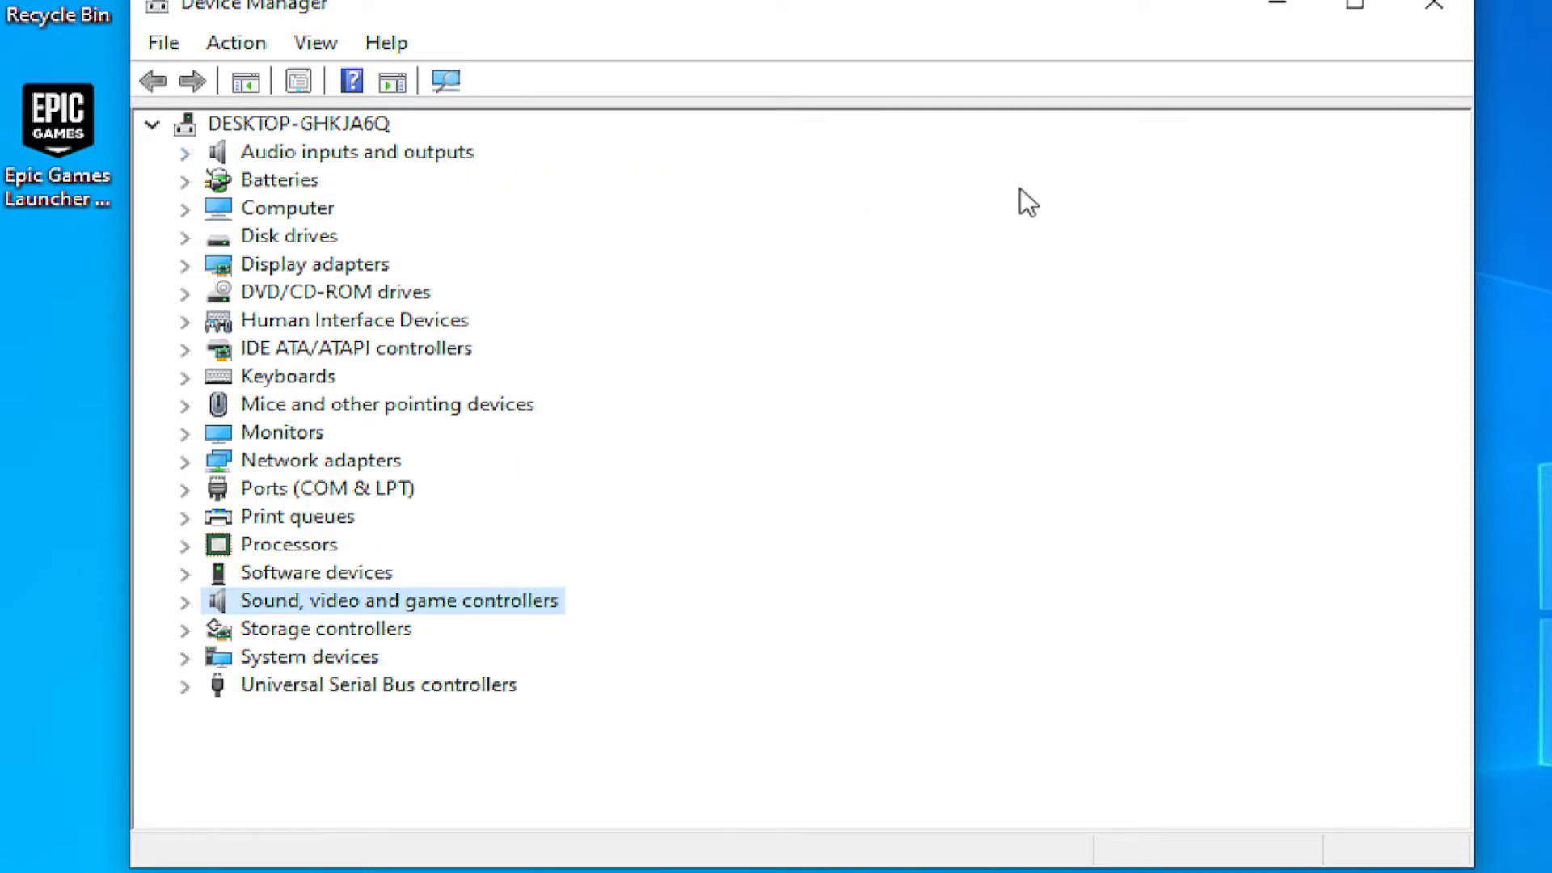
Close Device Manager and restart the computer from the Start power options.
{"action": "left_click", "coordinate": [1456, 13]}
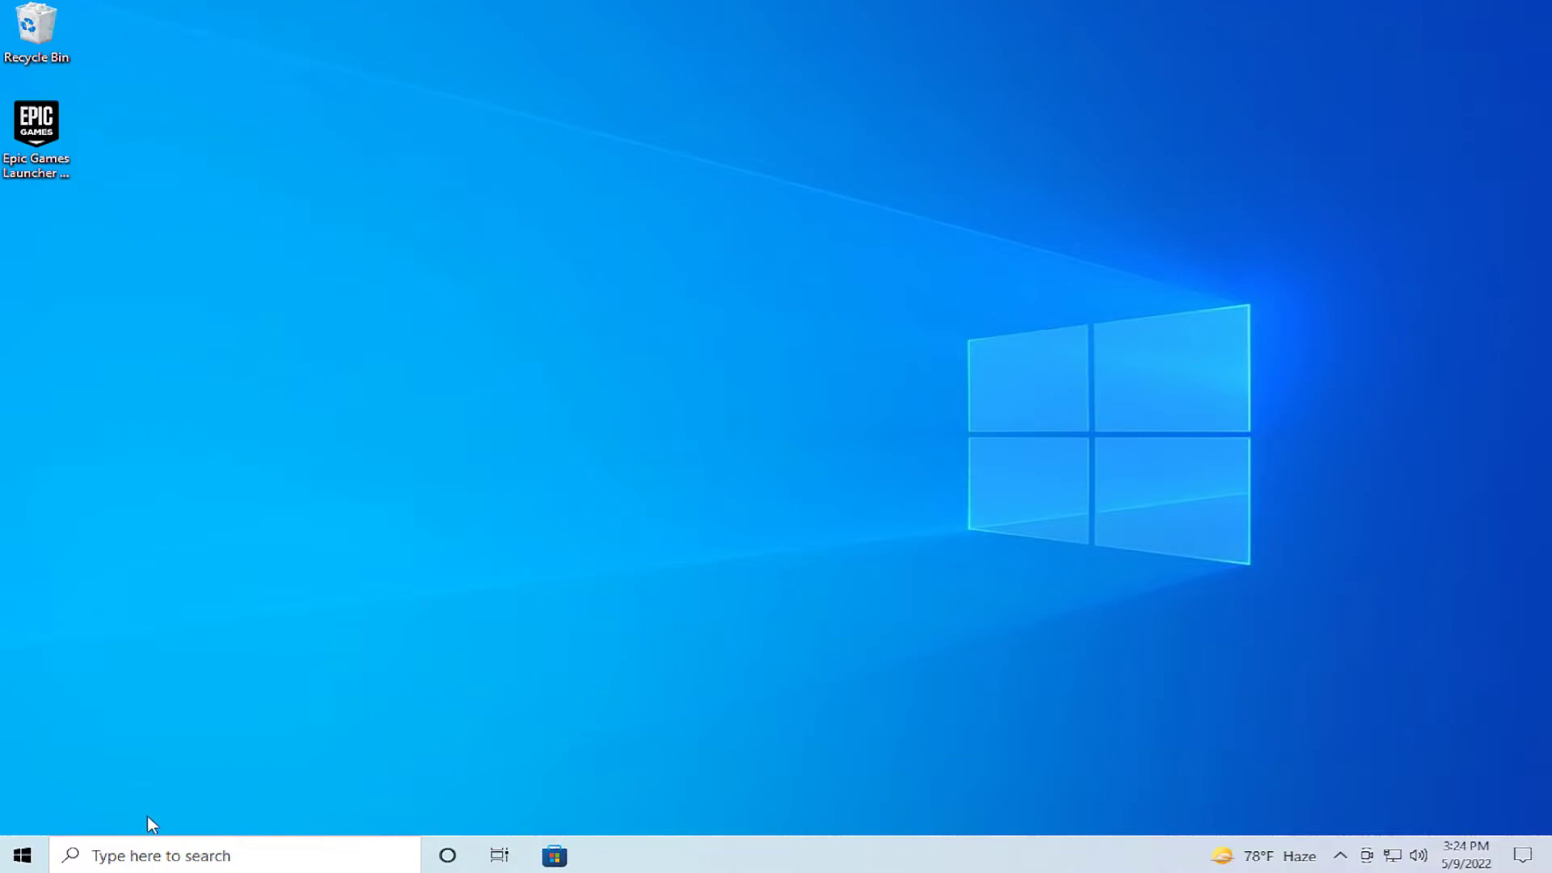
{"action": "left_click", "coordinate": [22, 855]}
{"action": "left_click", "coordinate": [24, 812]}
{"action": "left_click", "coordinate": [62, 769]}
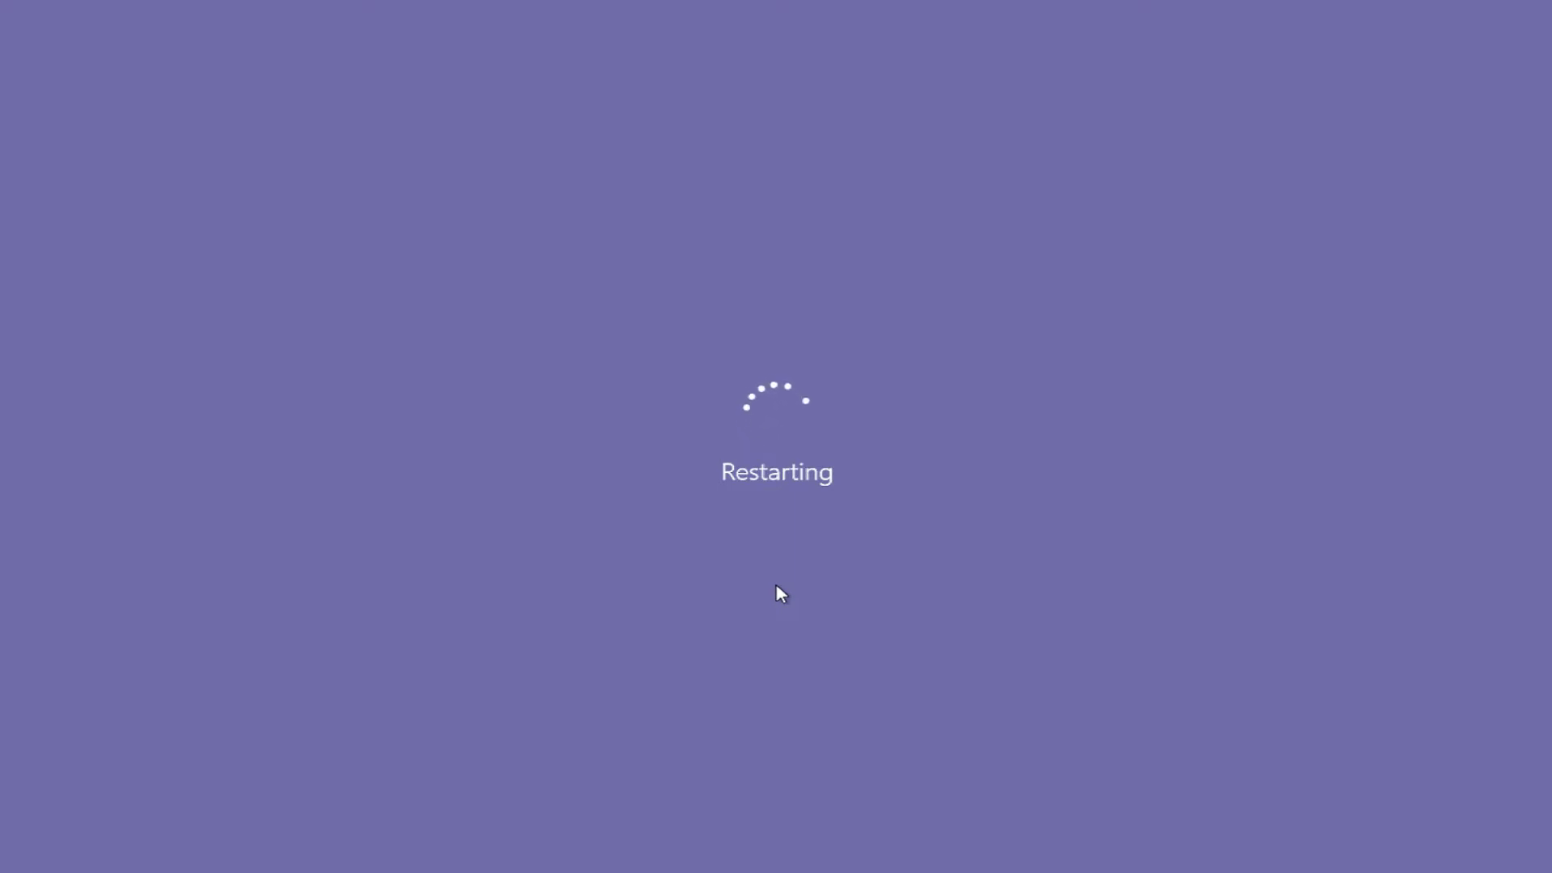